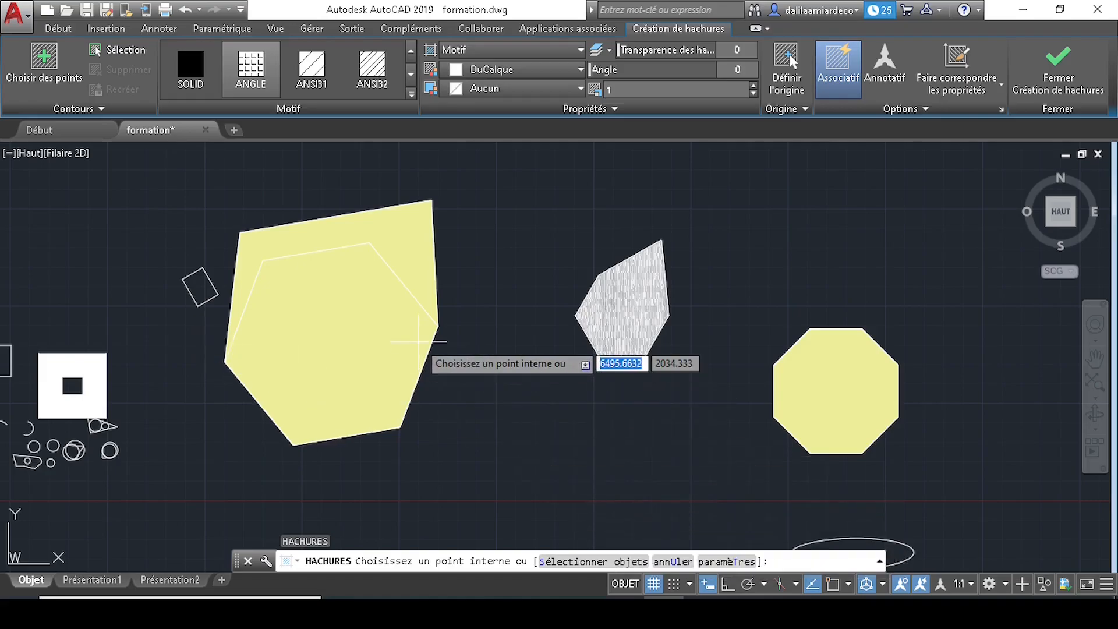
- Choose the Select objects option (S) at the ANGLE hatch's internal-point prompt
{"action": "type", "text": "s"}
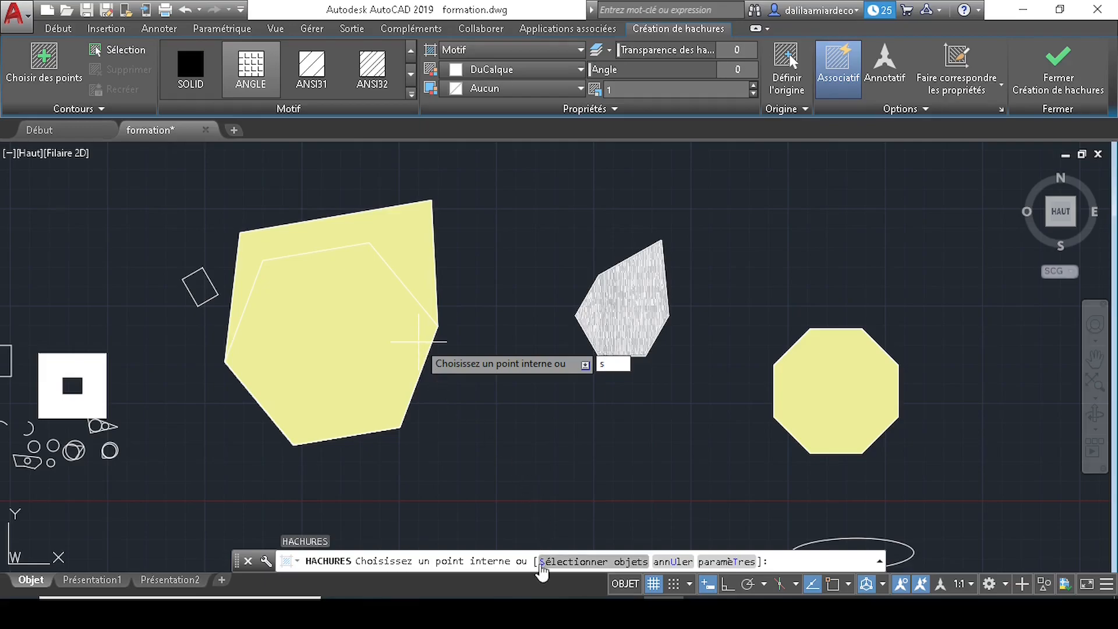
- Hatch the tilted square, both small rectangles and the small circle as one ANGLE hatch
{"action": "key", "text": "Return"}
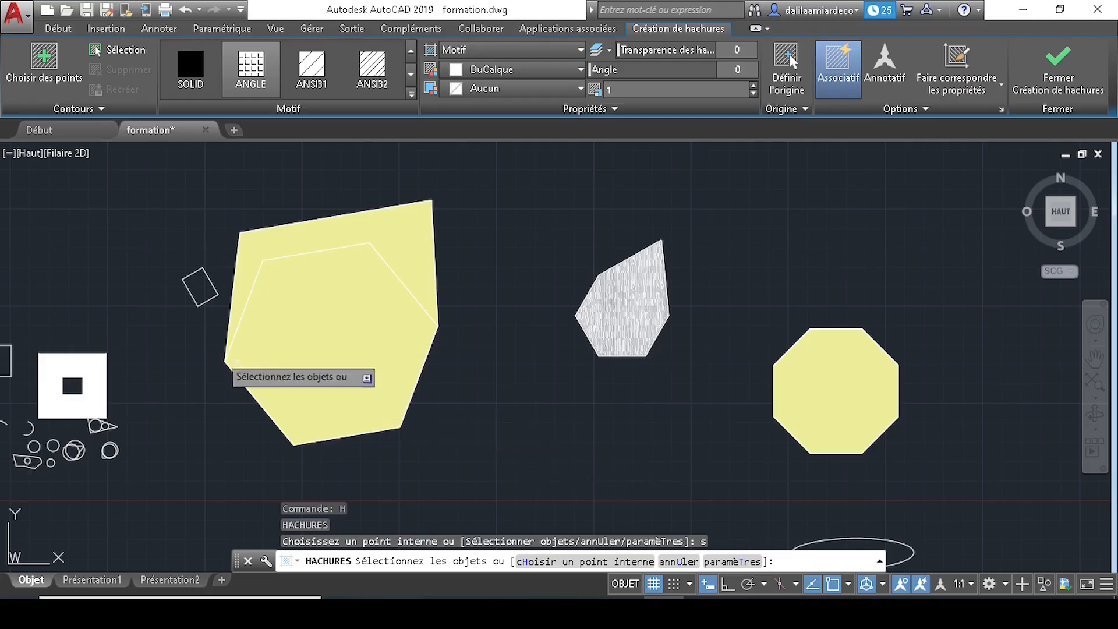
{"action": "left_click", "coordinate": [197, 303]}
{"action": "middle_click_drag", "start_coordinate": [164, 357], "coordinate": [397, 327]}
{"action": "scroll", "coordinate": [252, 320], "scroll_direction": "up", "scroll_amount": 2}
{"action": "left_click", "coordinate": [207, 315]}
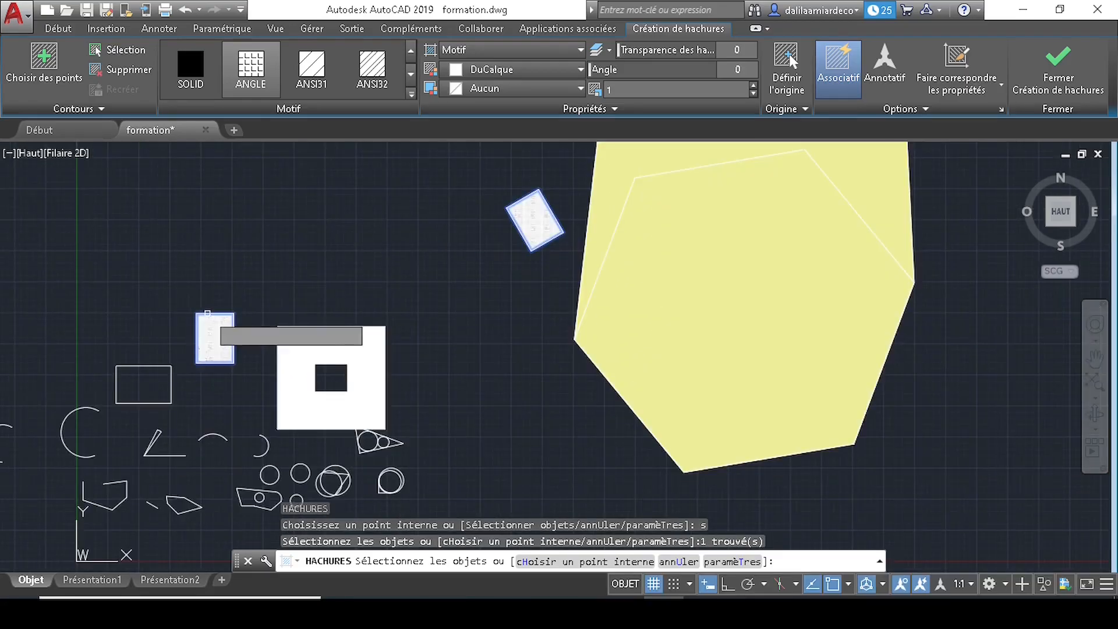
{"action": "left_click", "coordinate": [125, 366]}
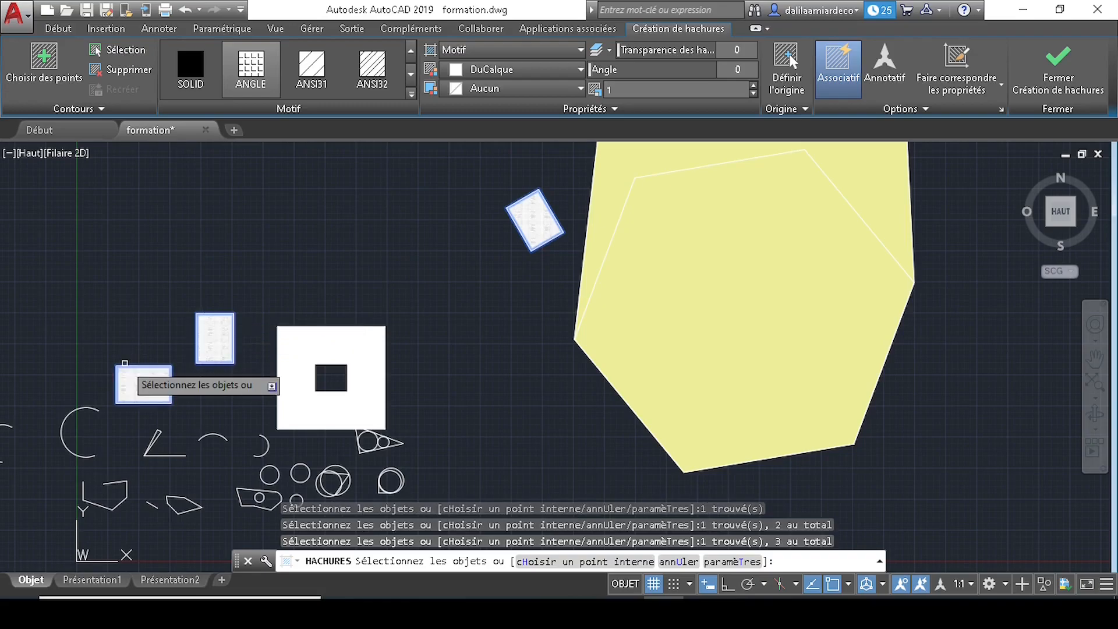
{"action": "left_click", "coordinate": [300, 473]}
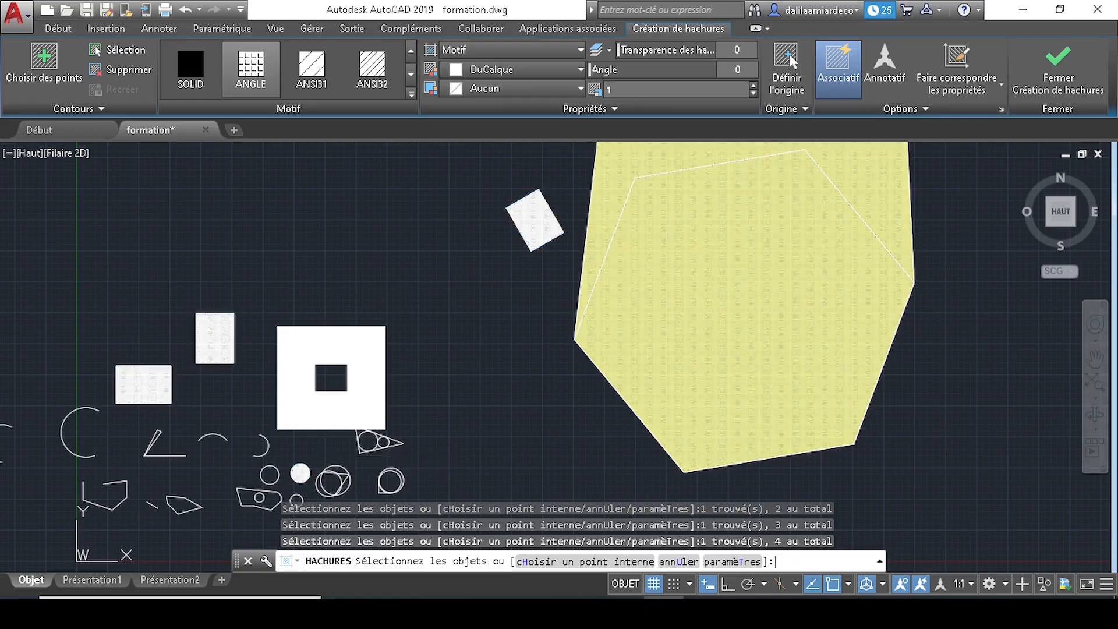
{"action": "key", "text": "Return"}
- Erase that combined hatch, leaving the four shapes as plain outlines
{"action": "left_click", "coordinate": [216, 337]}
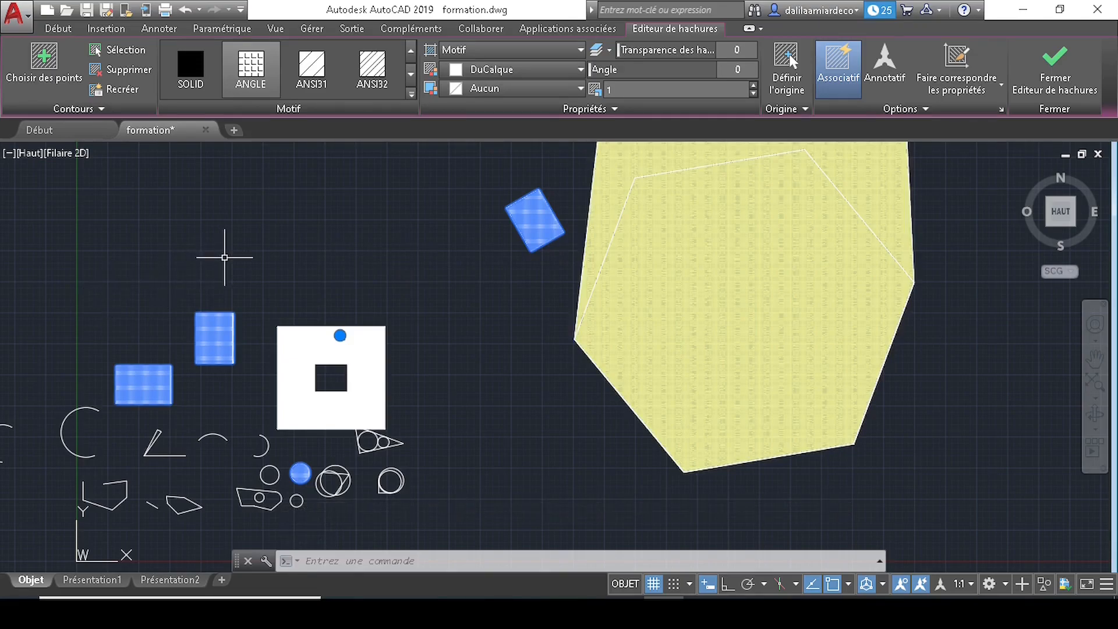
{"action": "key", "text": "Delete"}
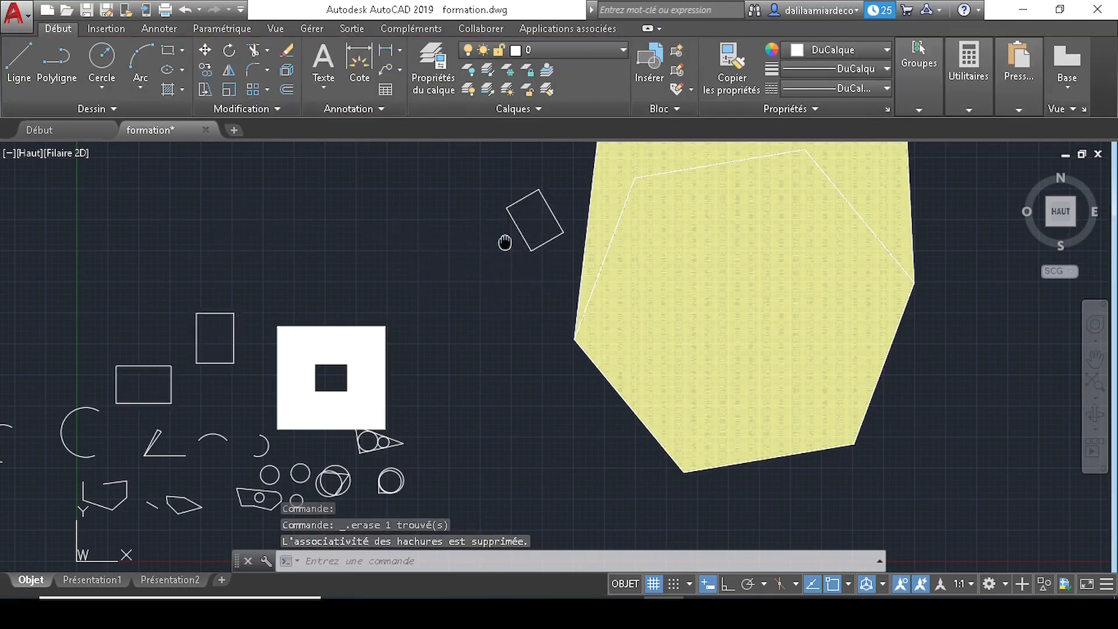
{"action": "middle_click_drag", "start_coordinate": [504, 242], "coordinate": [479, 239]}
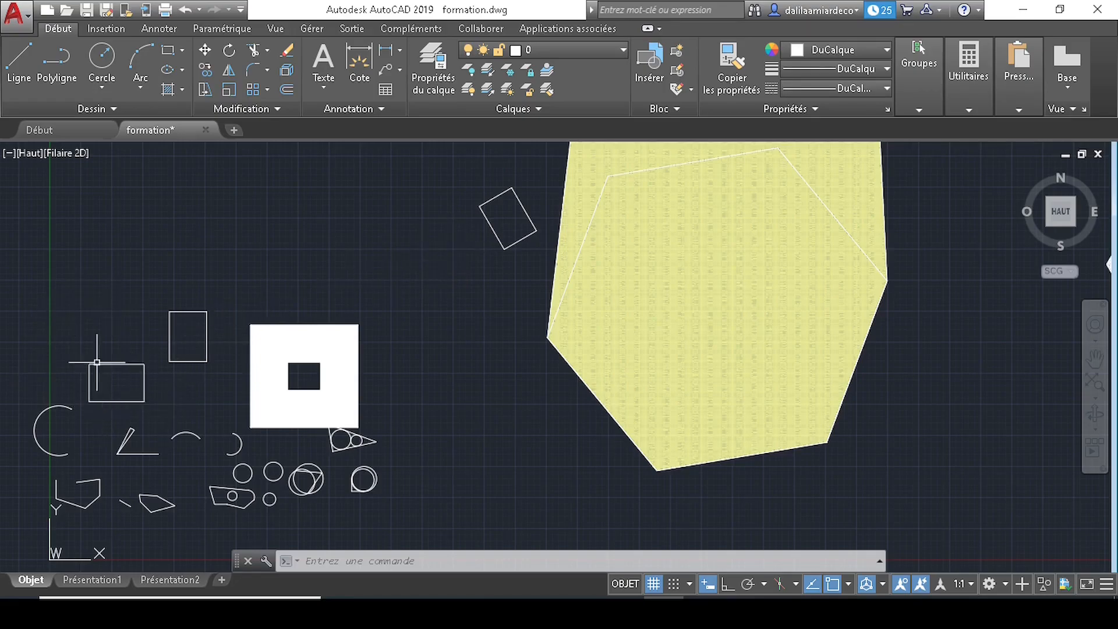
- Restart the HACHURES command with H, keeping the ANGLE pattern
{"action": "type", "text": "H"}
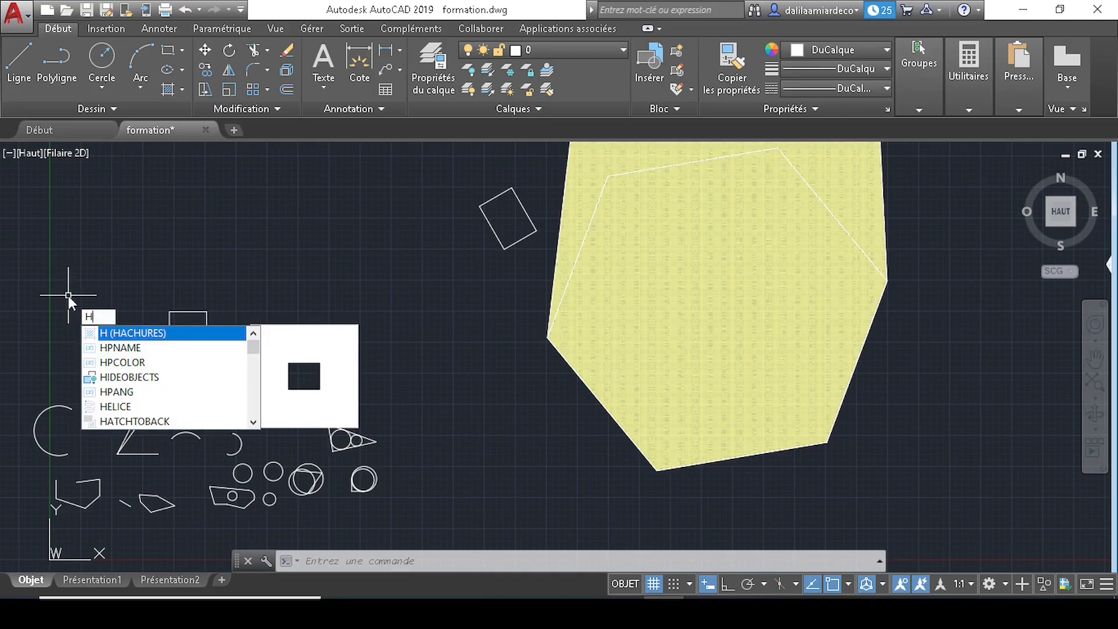
{"action": "key", "text": "Return"}
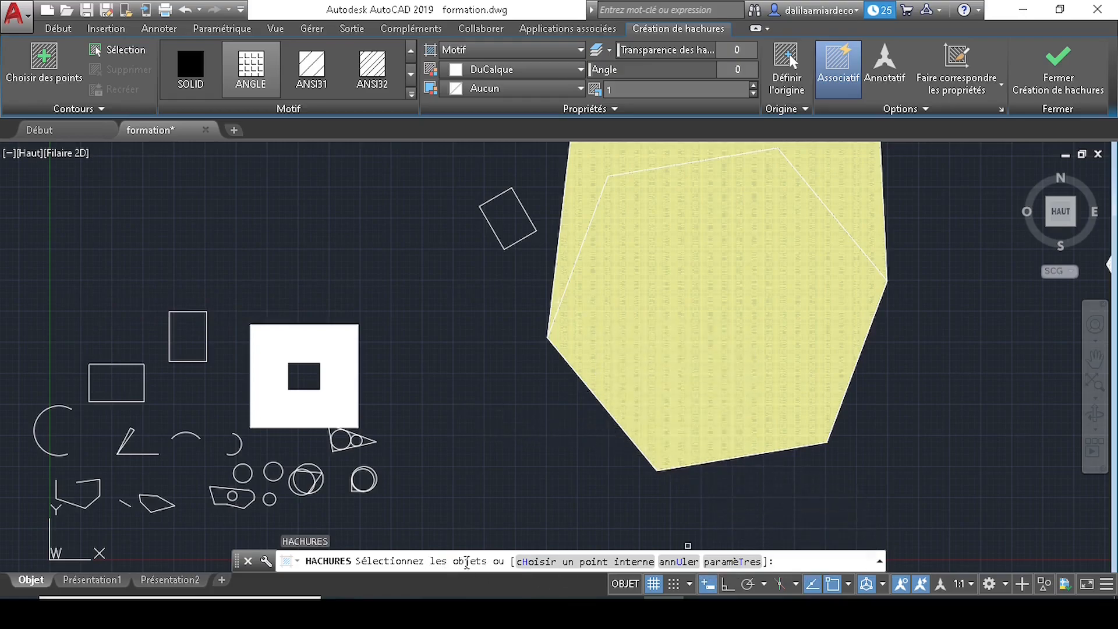
- Enable 'Créer des hachures séparées' in the Hachures et gradient settings and confirm
{"action": "left_click", "coordinate": [722, 562]}
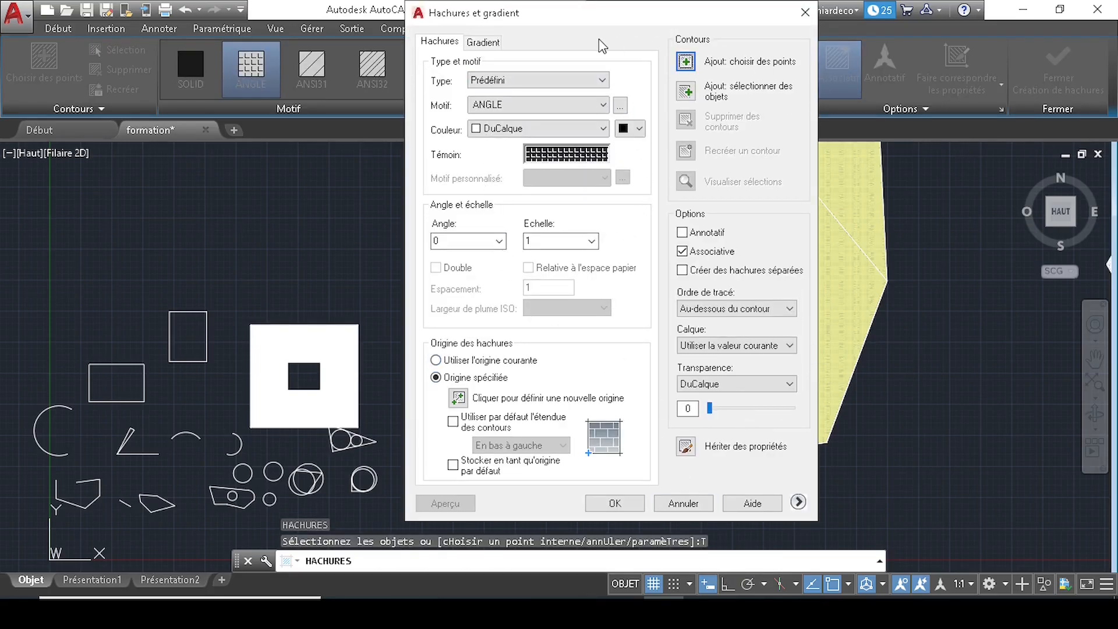
{"action": "left_click", "coordinate": [448, 44]}
{"action": "left_click", "coordinate": [481, 44]}
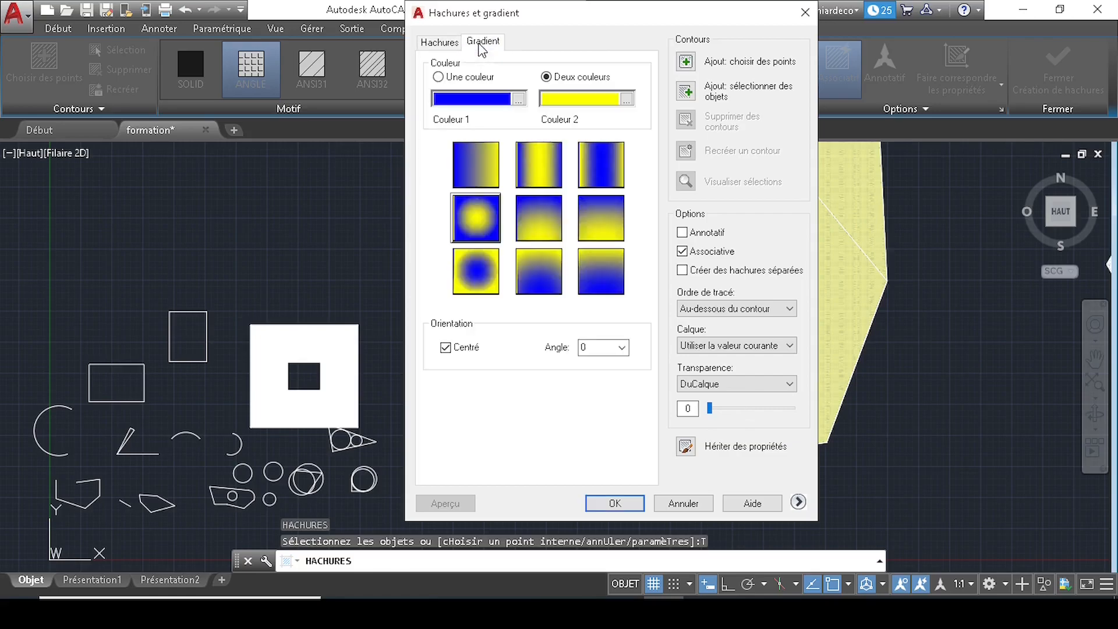
{"action": "left_click", "coordinate": [452, 47]}
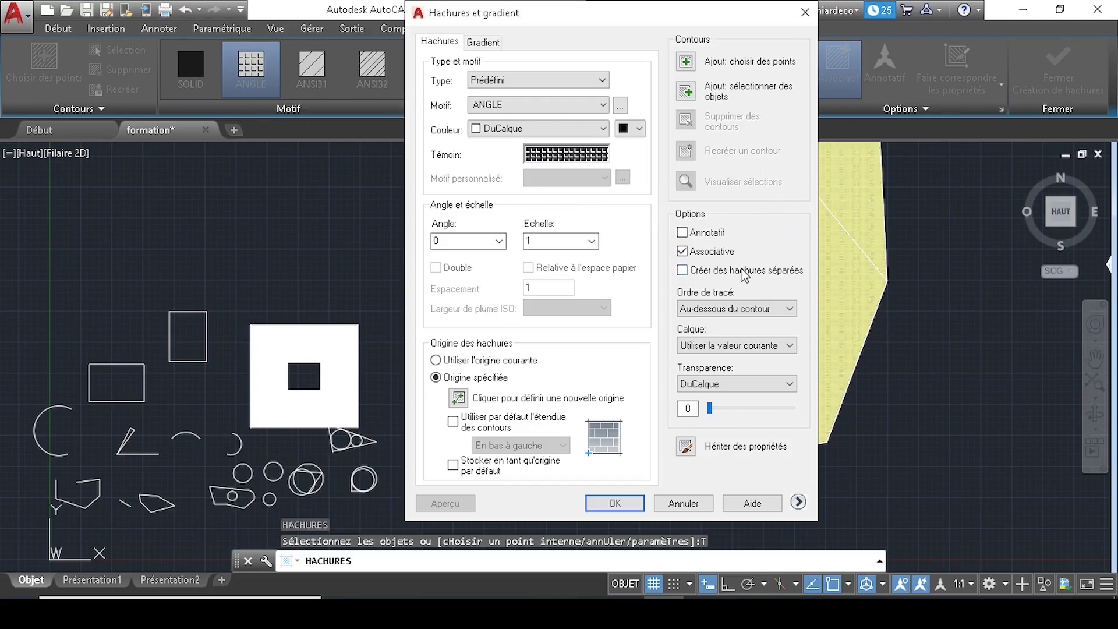
{"action": "left_click", "coordinate": [689, 272]}
{"action": "left_click", "coordinate": [613, 503]}
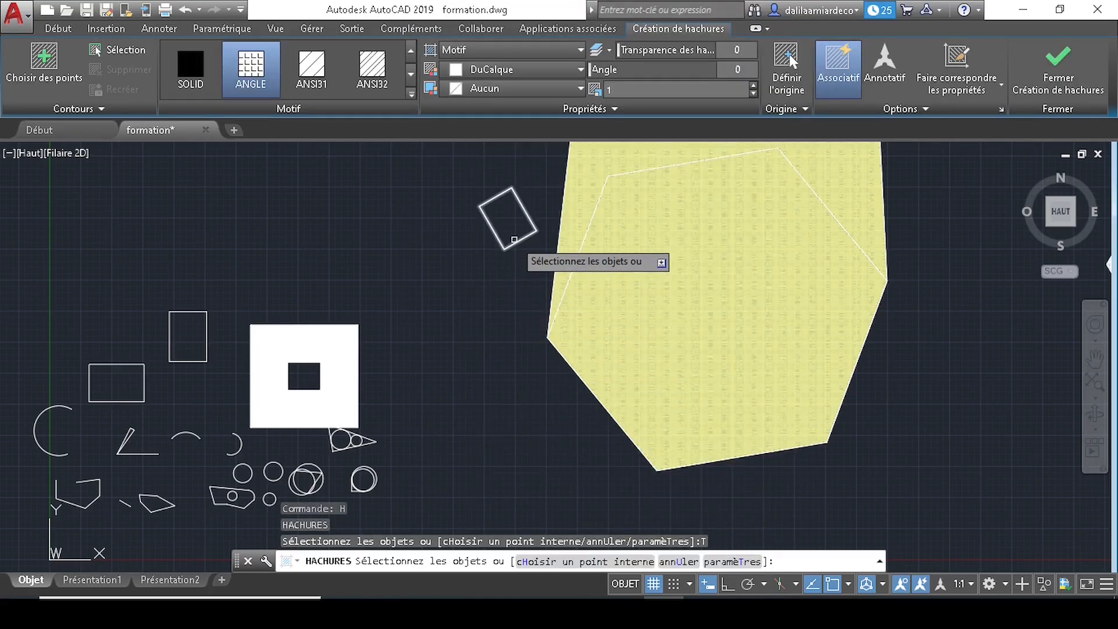
- Pick the tilted square and both rectangles, set scale 6, and create three separate hatches
{"action": "left_click", "coordinate": [514, 243]}
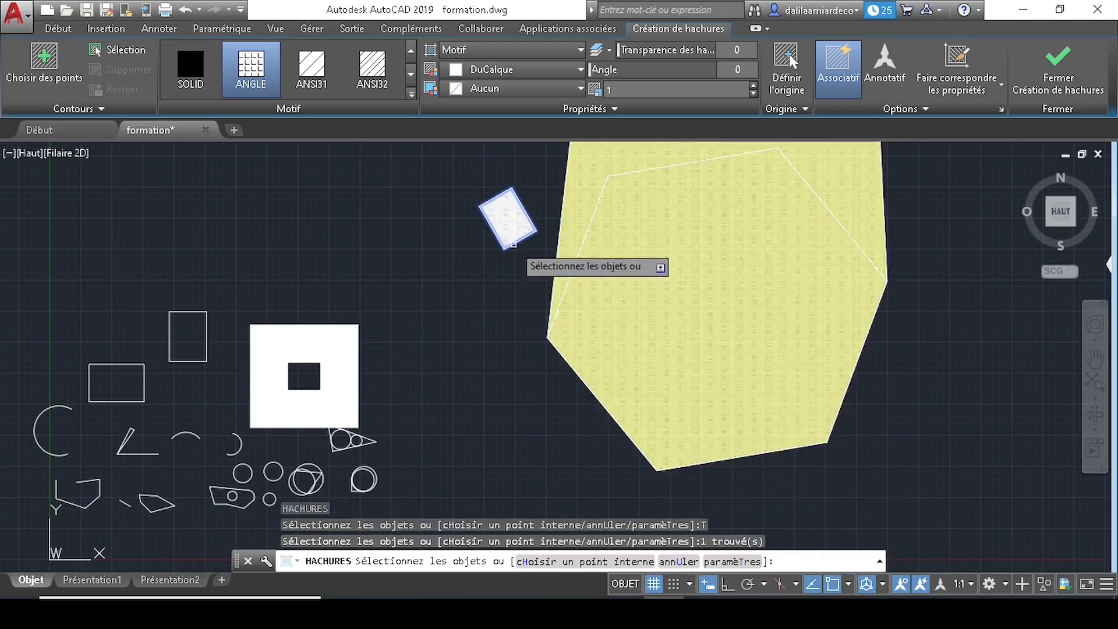
{"action": "left_click", "coordinate": [171, 318]}
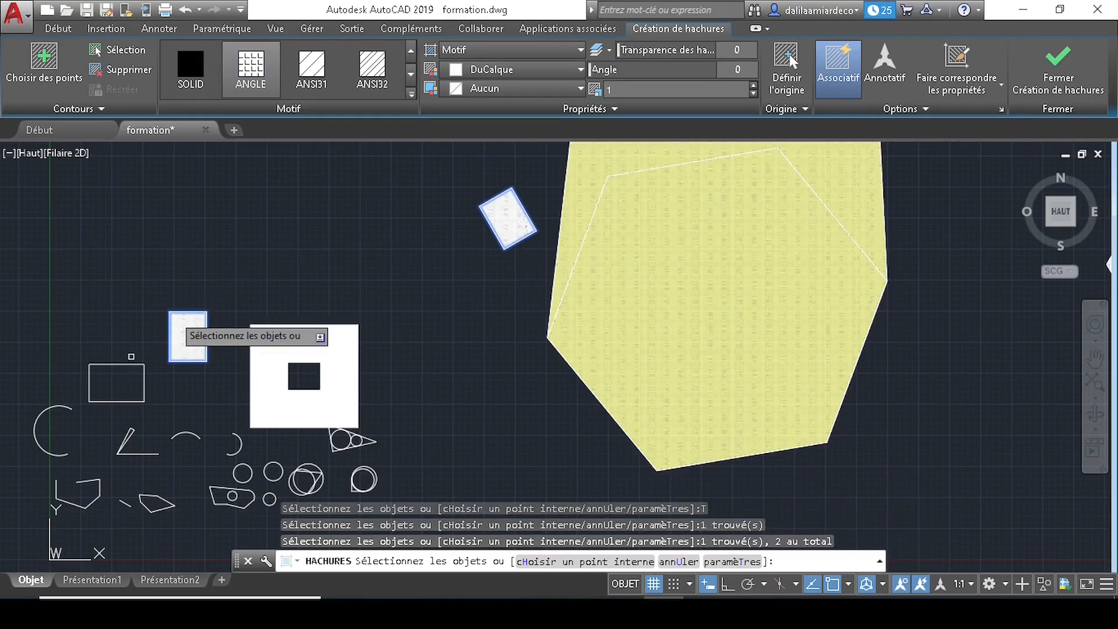
{"action": "left_click", "coordinate": [123, 365]}
{"action": "left_click", "coordinate": [251, 418]}
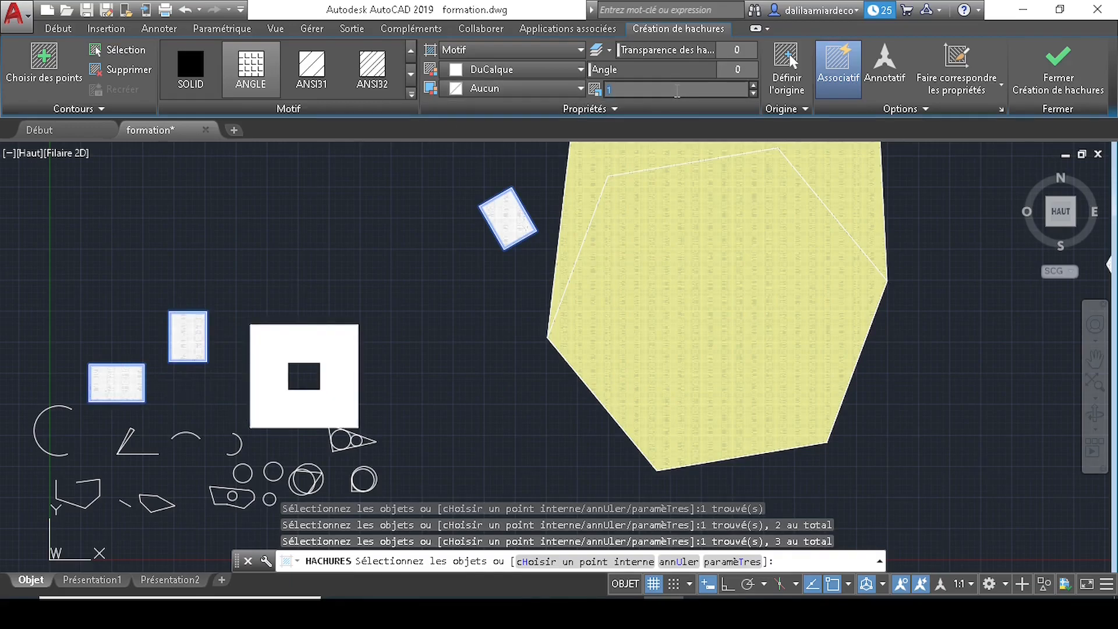
{"action": "key", "text": "Return"}
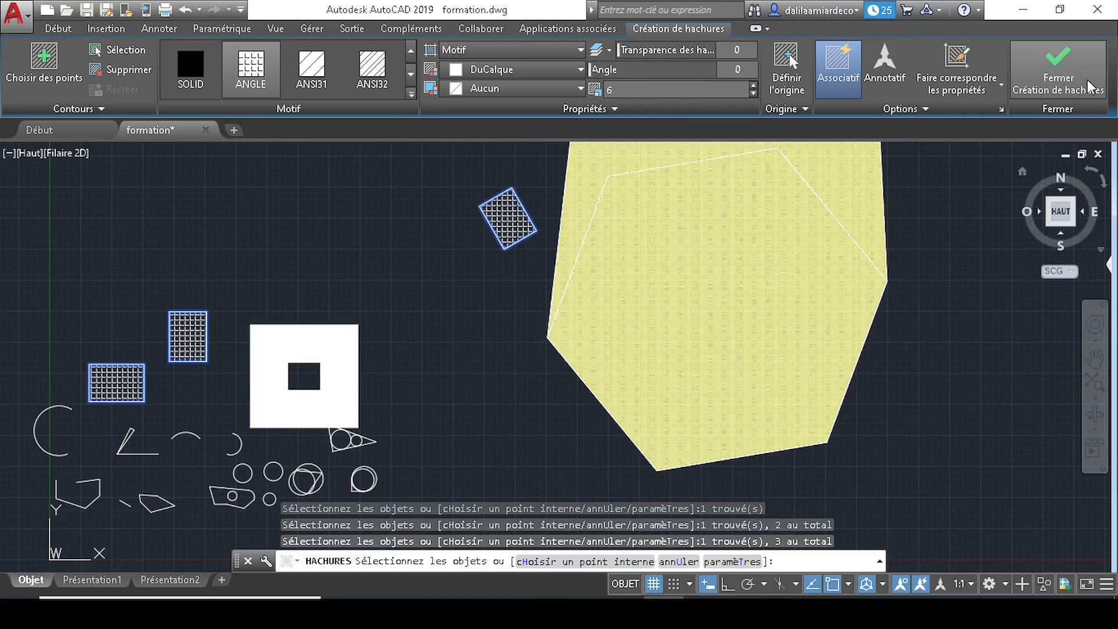
{"action": "key", "text": "Return"}
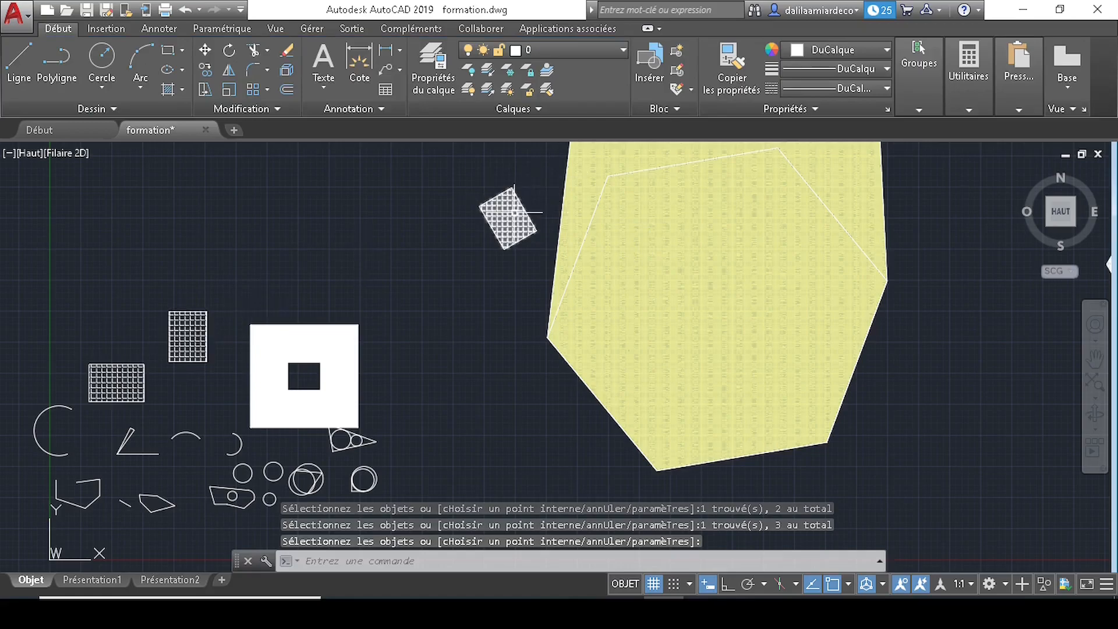
{"action": "left_click", "coordinate": [514, 213]}
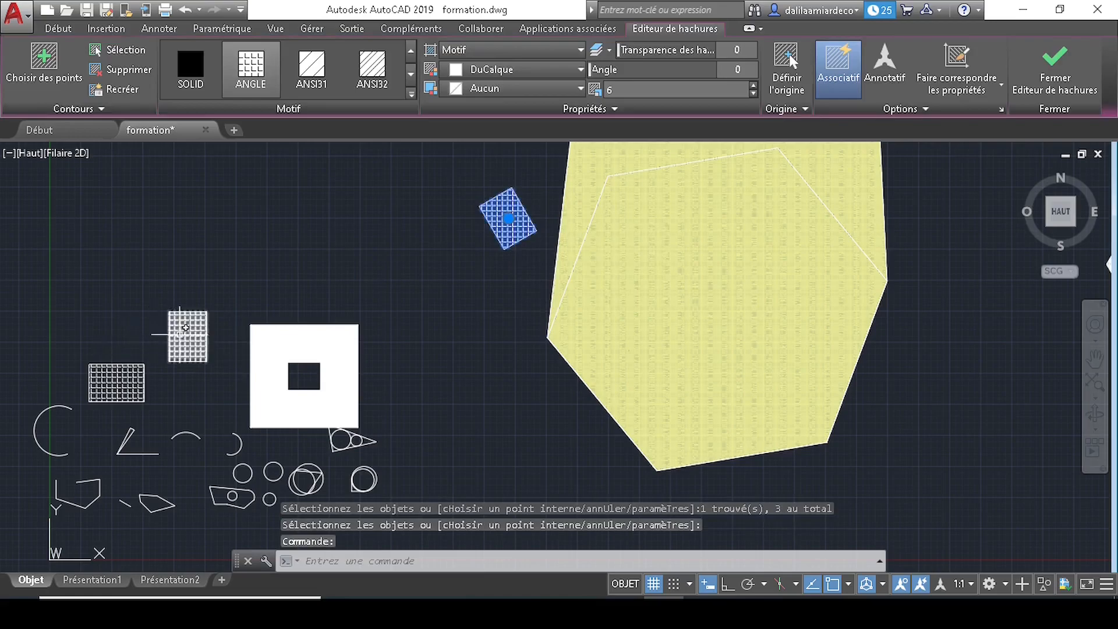
{"action": "left_click", "coordinate": [97, 384]}
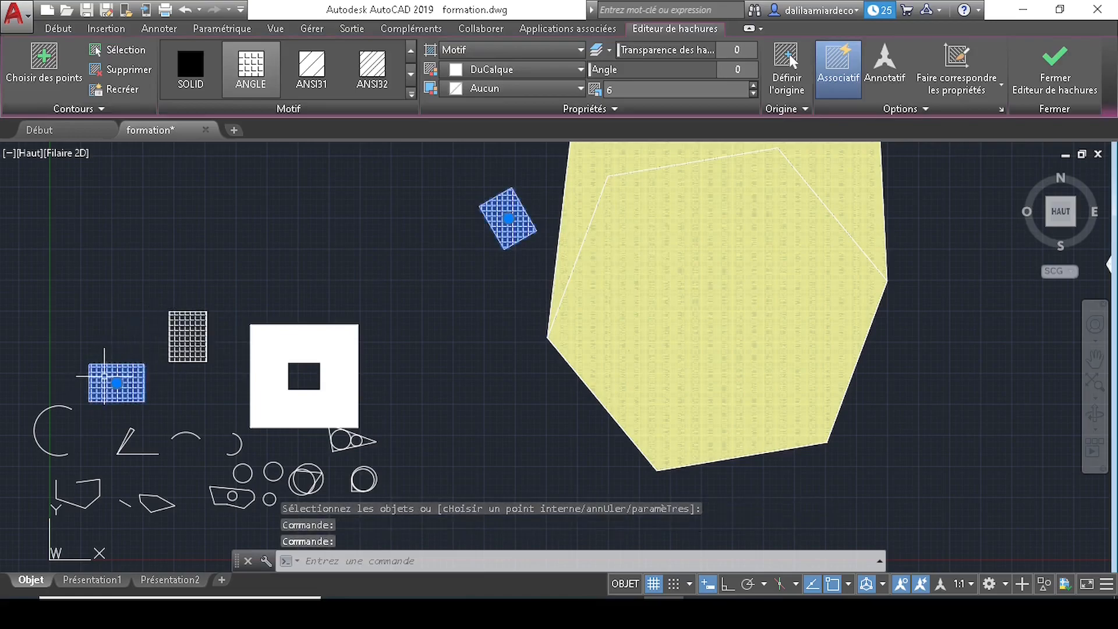
{"action": "left_click", "coordinate": [187, 333]}
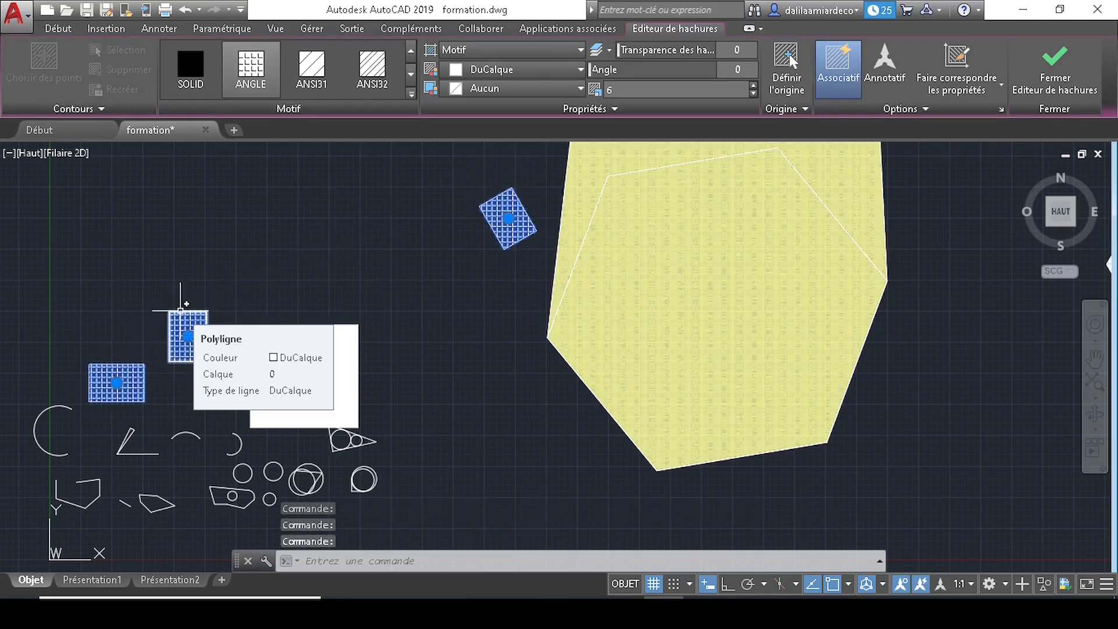
{"action": "key", "text": "Escape"}
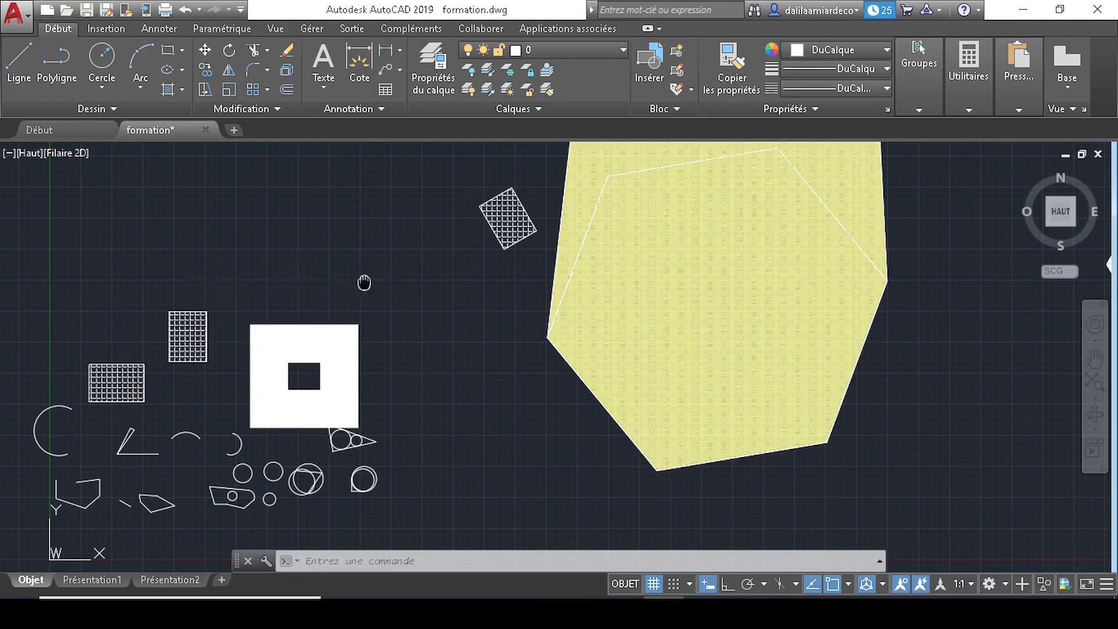
- Match the tilted square's hatch properties to the large yellow heptagon hatch
{"action": "middle_click_drag", "start_coordinate": [364, 279], "coordinate": [364, 373]}
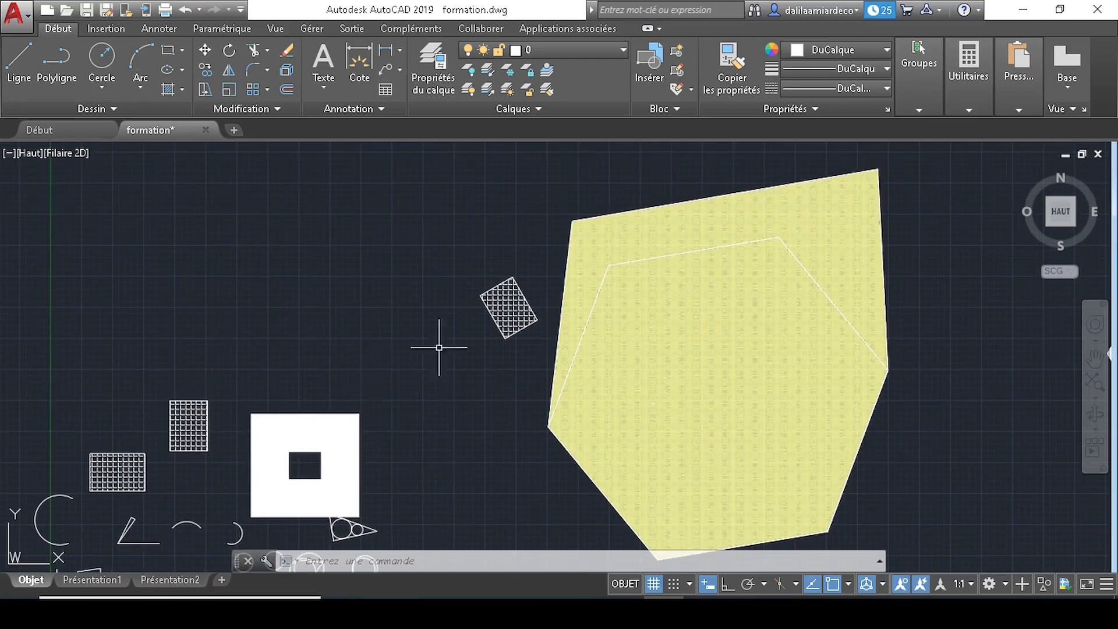
{"action": "scroll", "coordinate": [622, 322], "scroll_direction": "up", "scroll_amount": 2}
{"action": "middle_click_drag", "start_coordinate": [622, 322], "coordinate": [460, 274]}
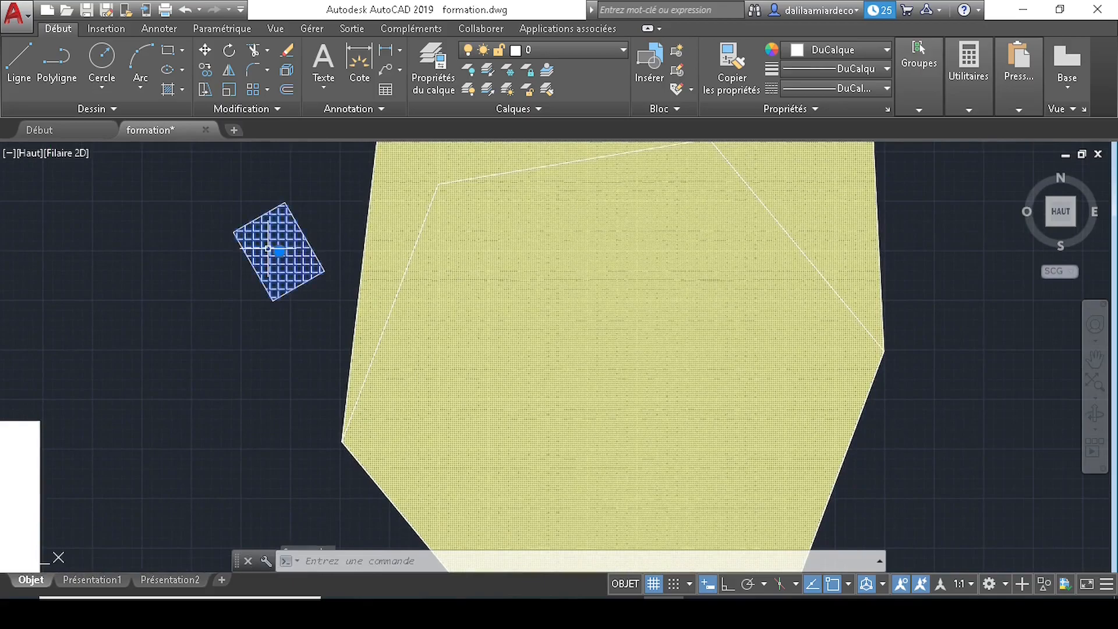
{"action": "left_click", "coordinate": [268, 285]}
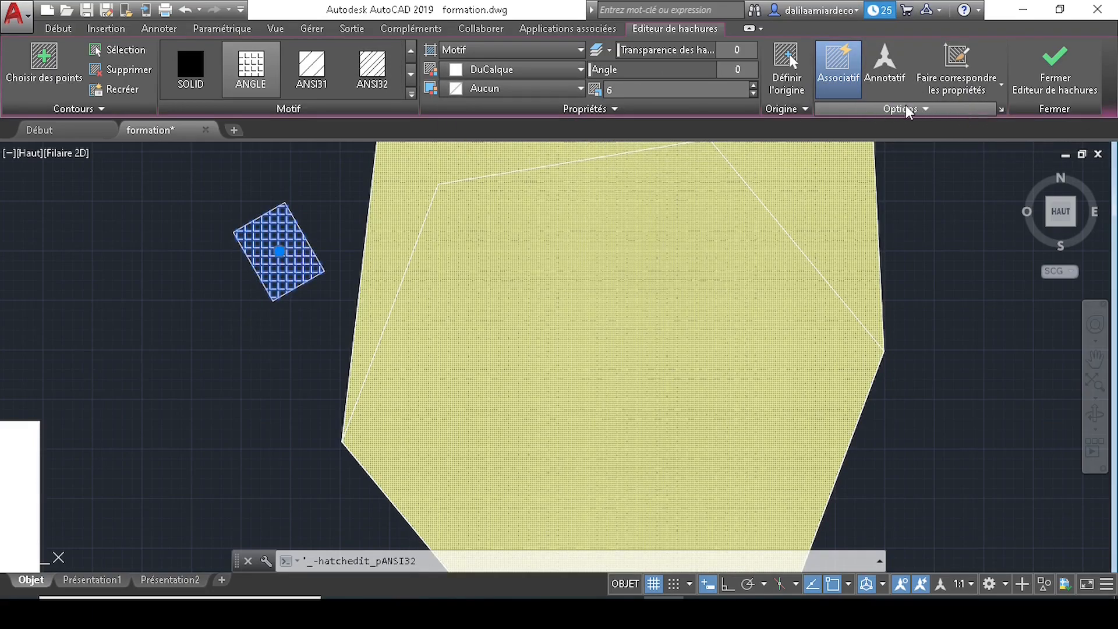
{"action": "left_click", "coordinate": [980, 52]}
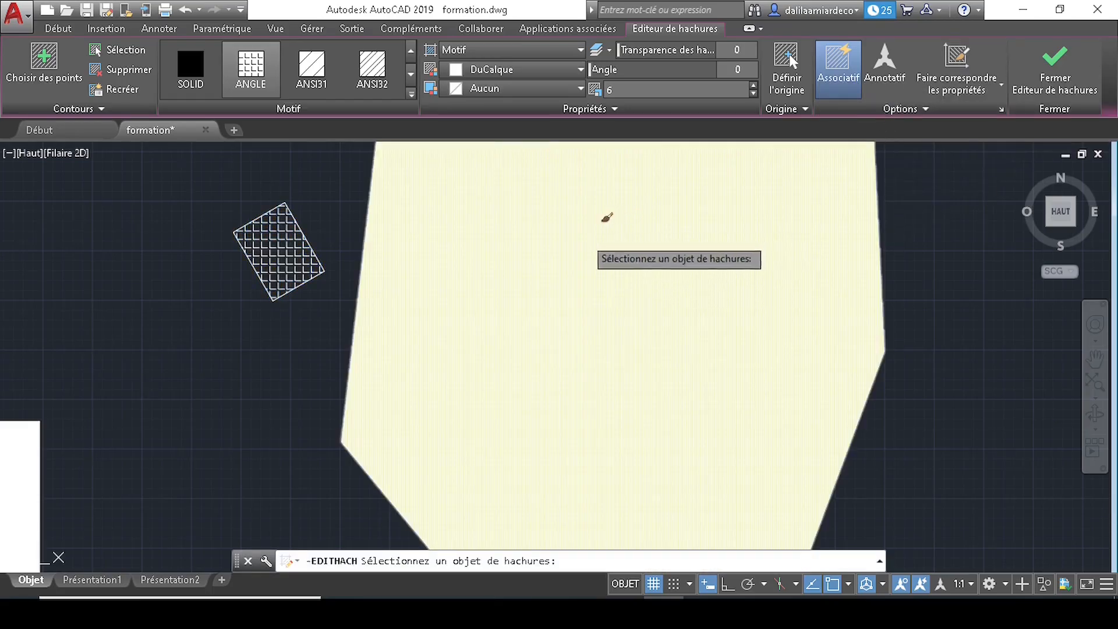
{"action": "left_click", "coordinate": [594, 272]}
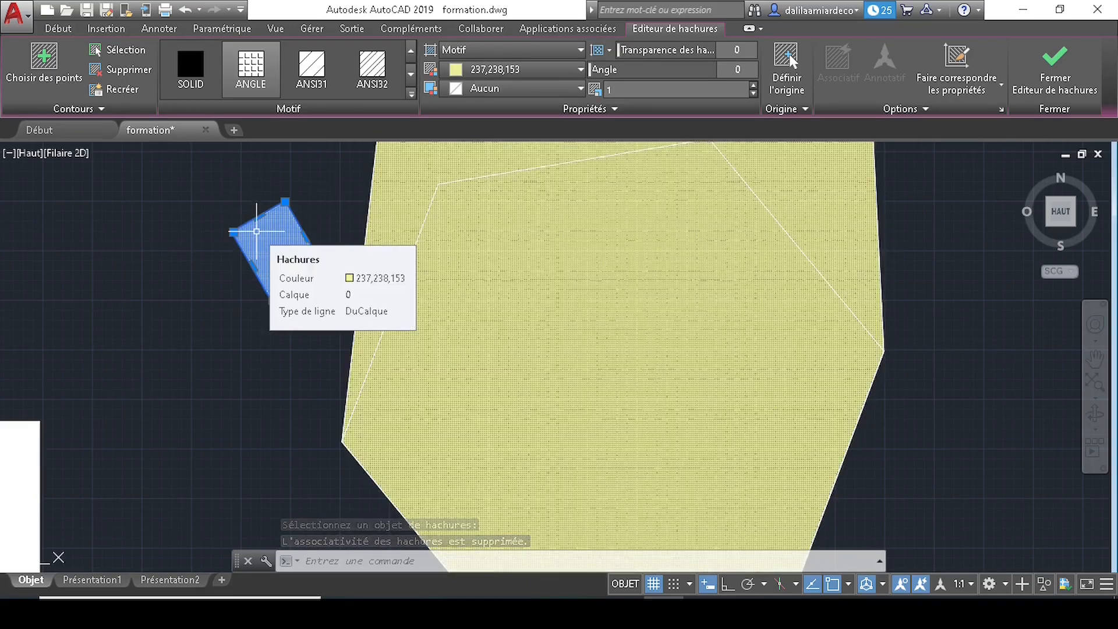
{"action": "key", "text": "Escape"}
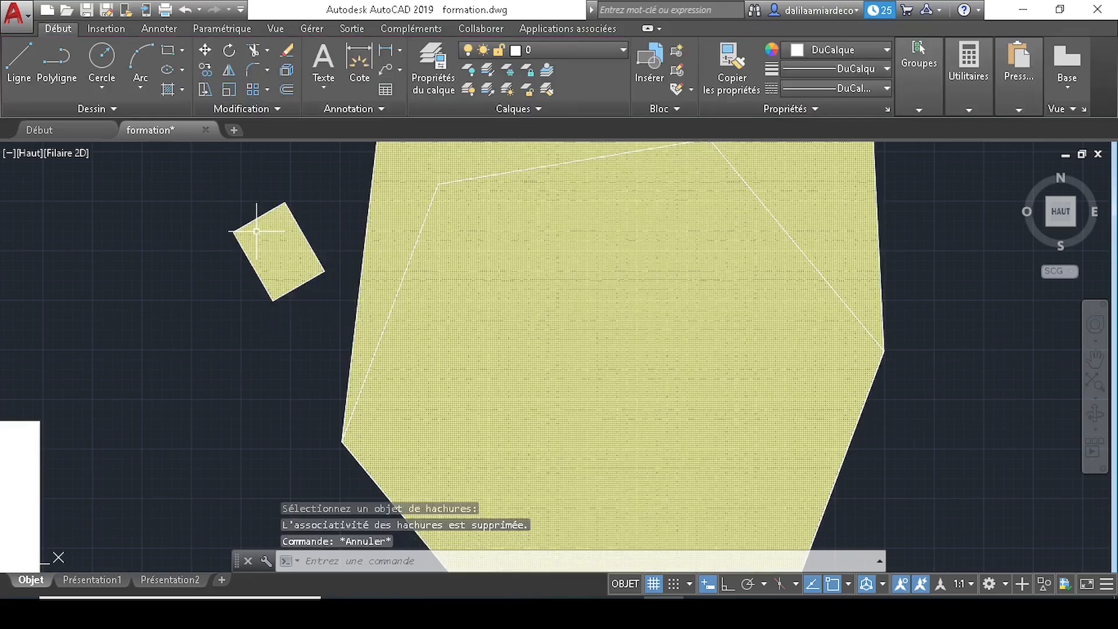
{"action": "scroll", "coordinate": [402, 309], "scroll_direction": "down", "scroll_amount": 2}
{"action": "middle_click_drag", "start_coordinate": [310, 304], "coordinate": [554, 330]}
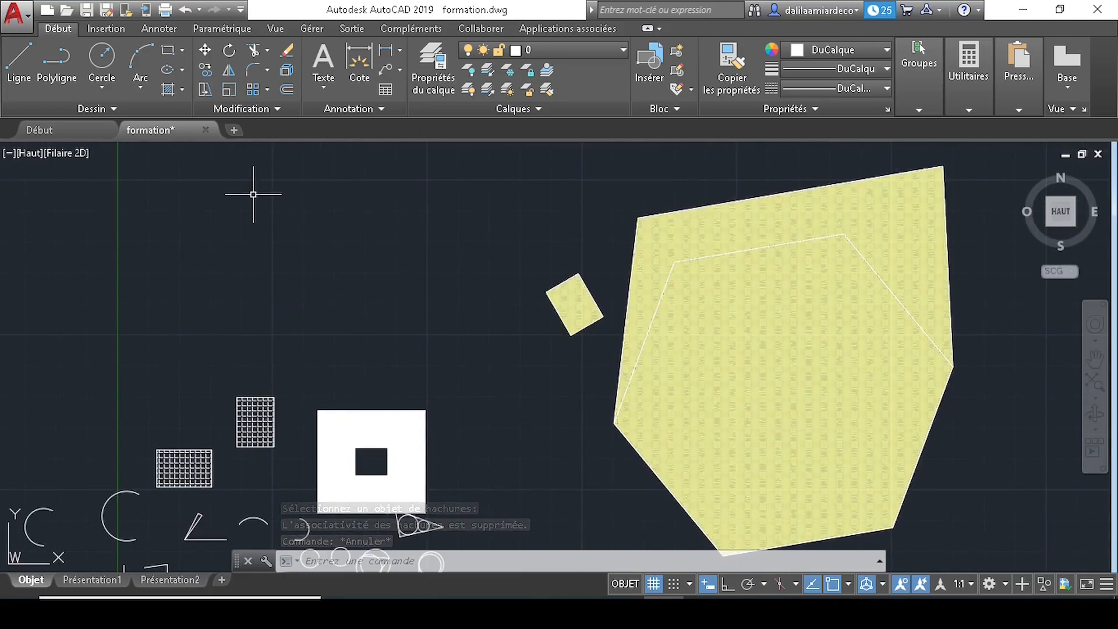
- Draw a new rectangle with REC by picking two corners
{"action": "type", "text": "REC"}
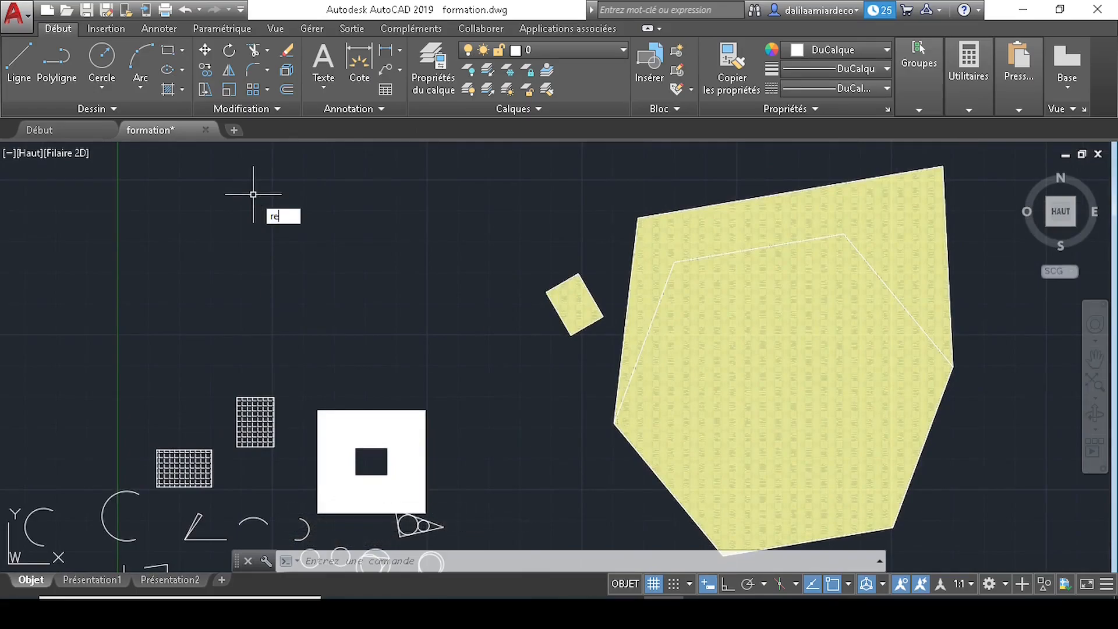
{"action": "key", "text": "Return"}
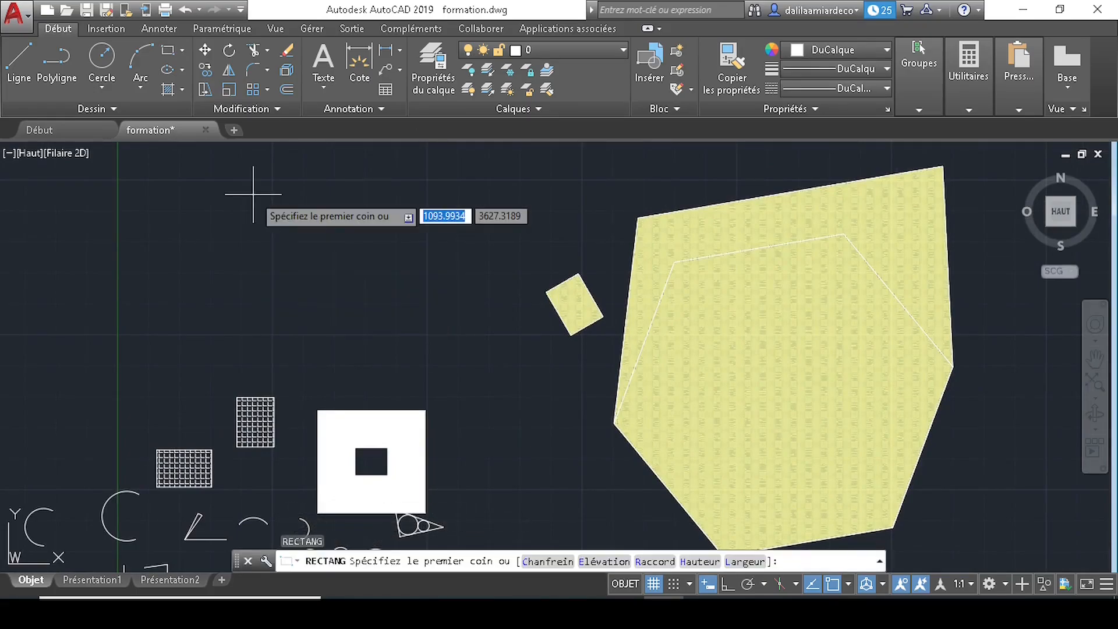
{"action": "left_click", "coordinate": [237, 205]}
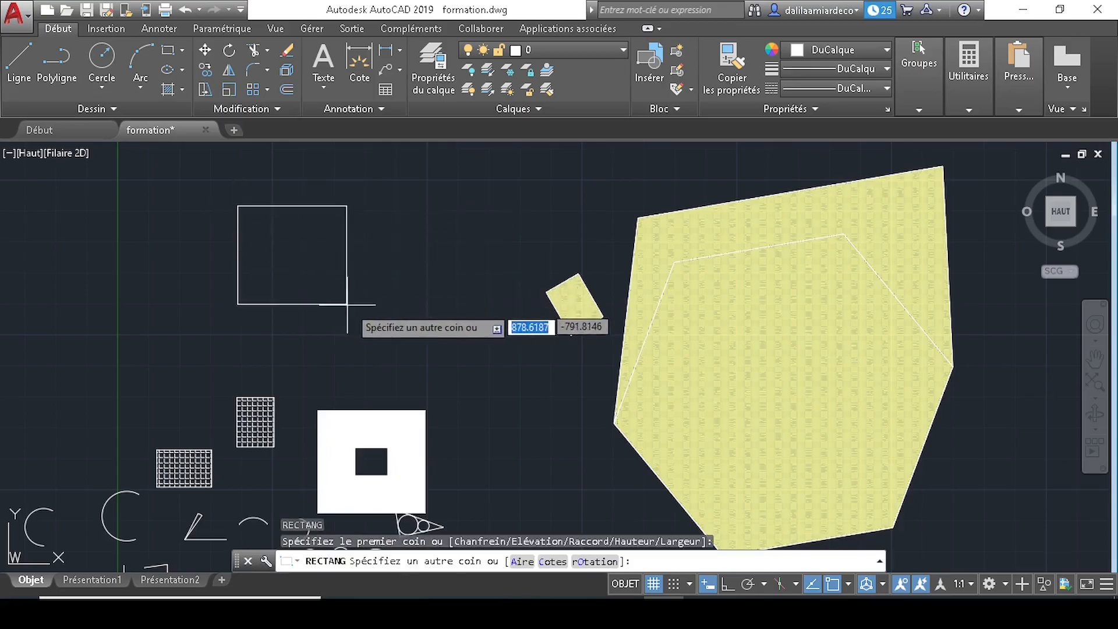
{"action": "left_click", "coordinate": [445, 318]}
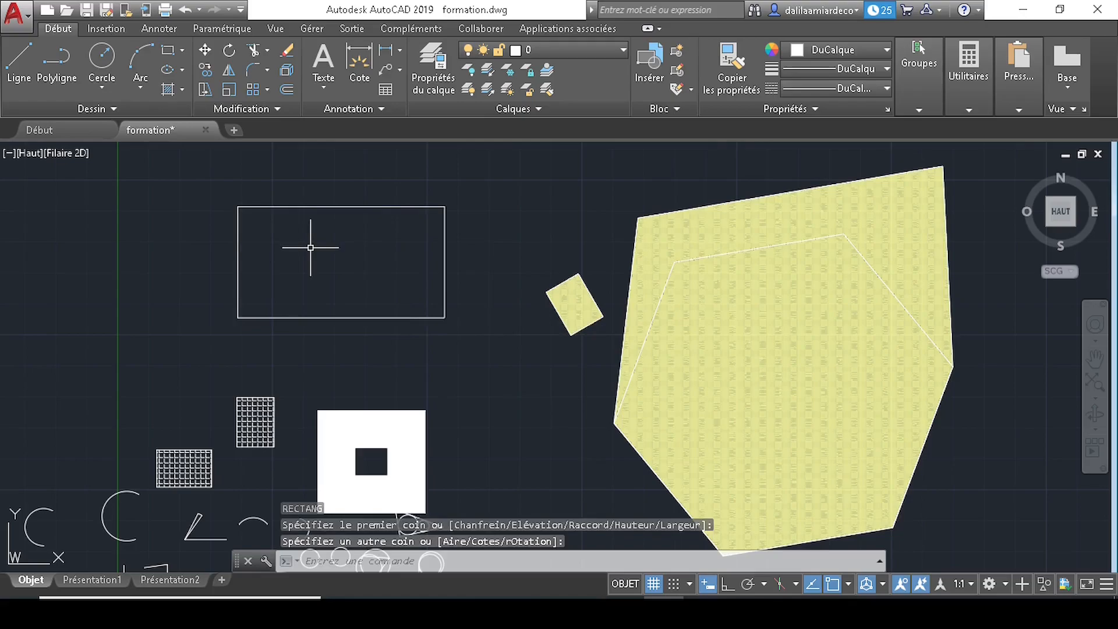
- Add a circle centred on the rectangle's left-edge midpoint and another inside its right half
{"action": "type", "text": "C"}
{"action": "key", "text": "Return"}
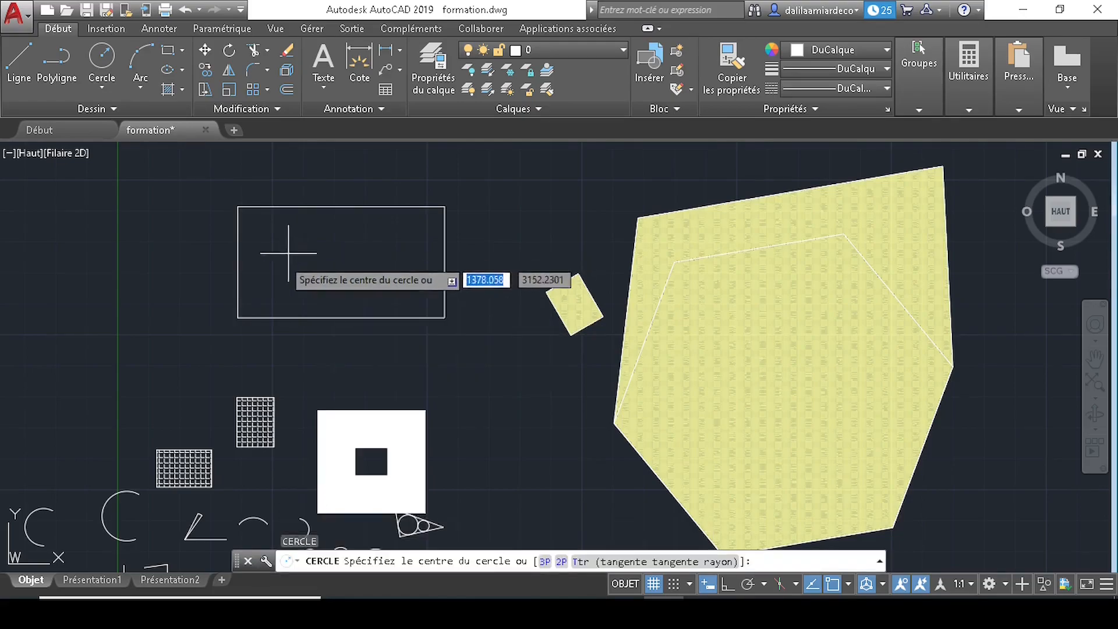
{"action": "left_click", "coordinate": [238, 262]}
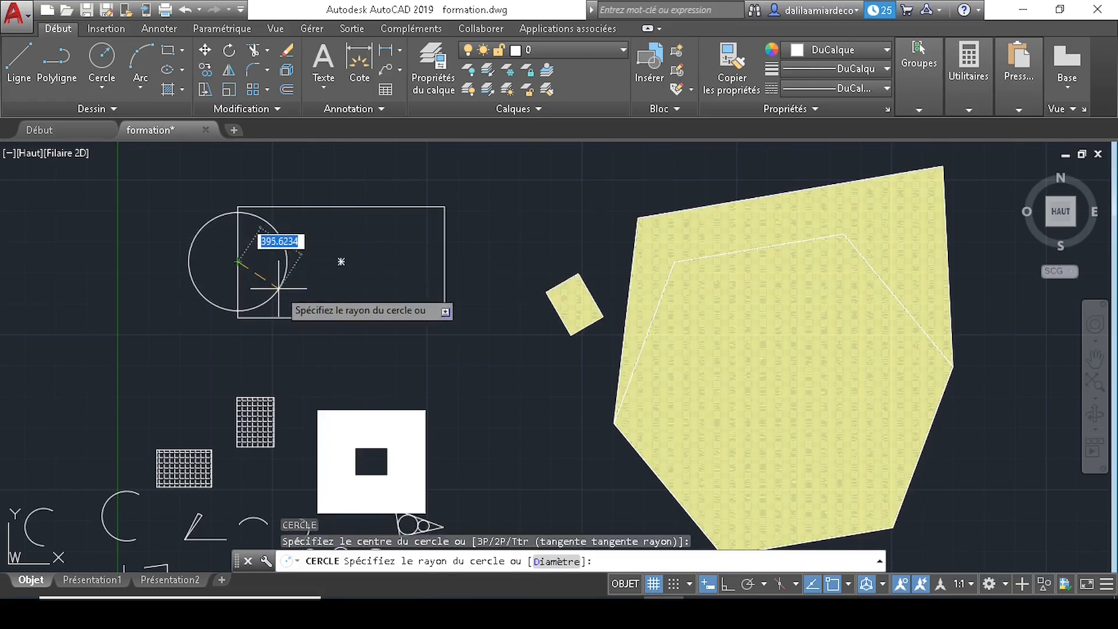
{"action": "left_click", "coordinate": [286, 250]}
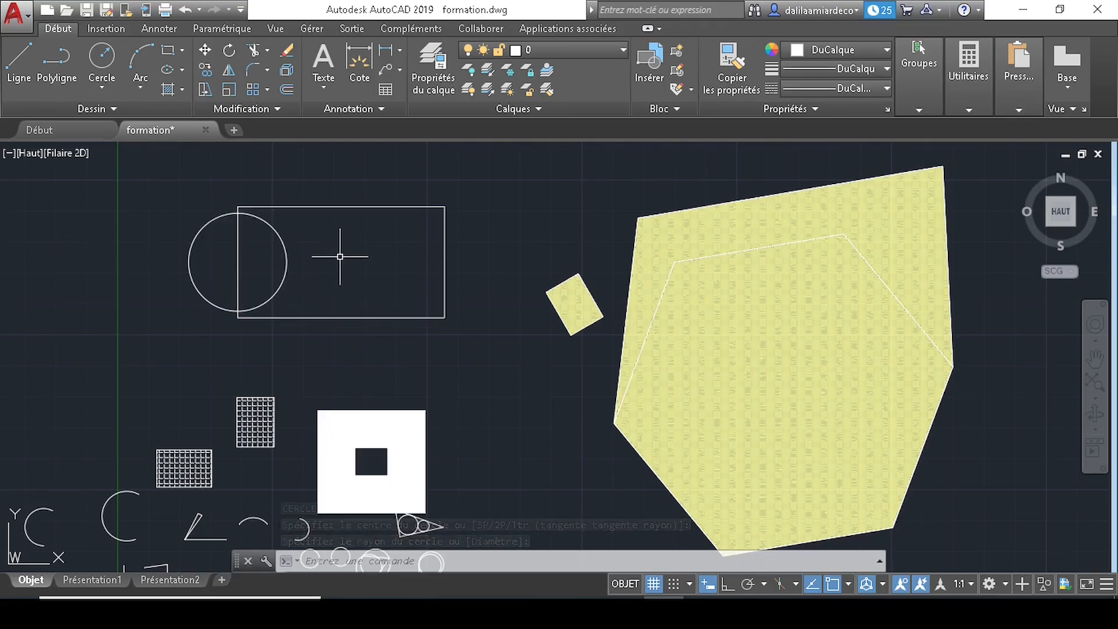
{"action": "key", "text": "Return"}
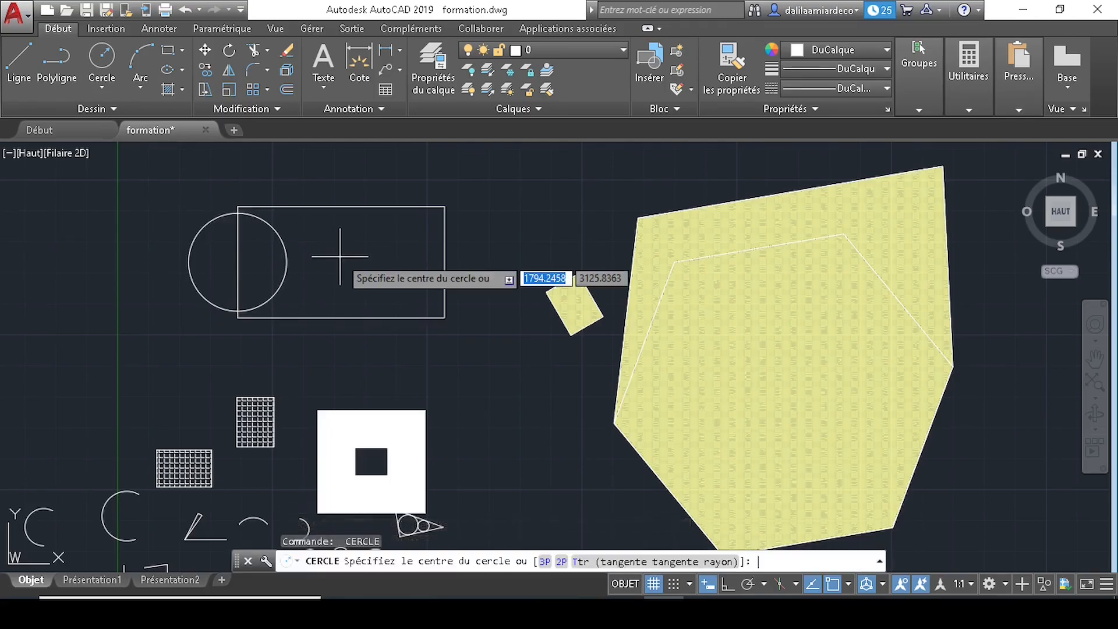
{"action": "left_click", "coordinate": [376, 260]}
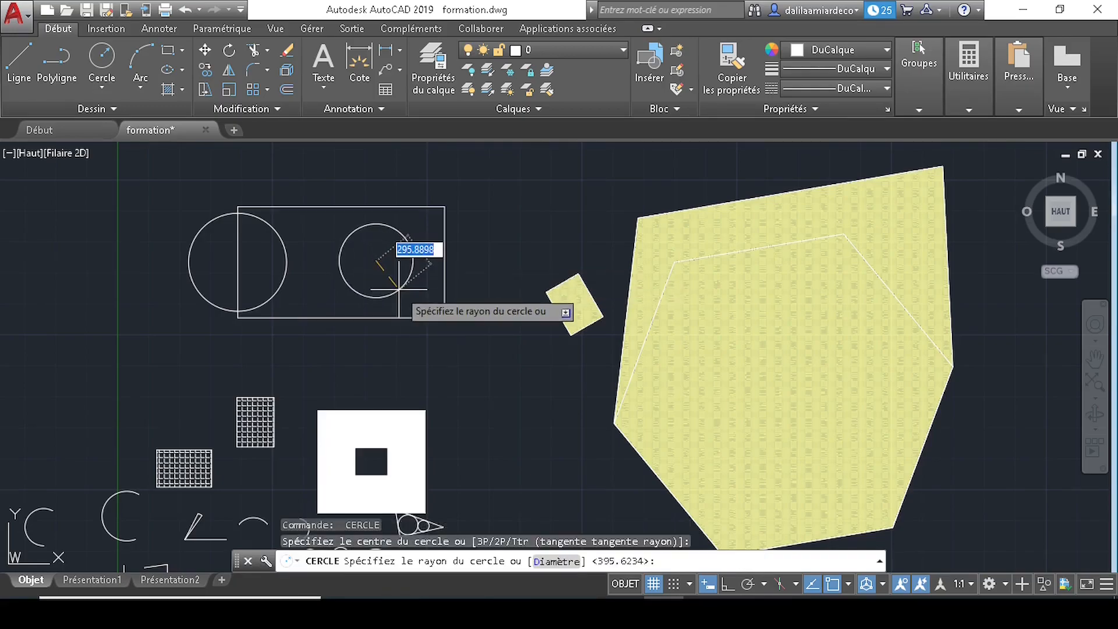
{"action": "left_click", "coordinate": [411, 296]}
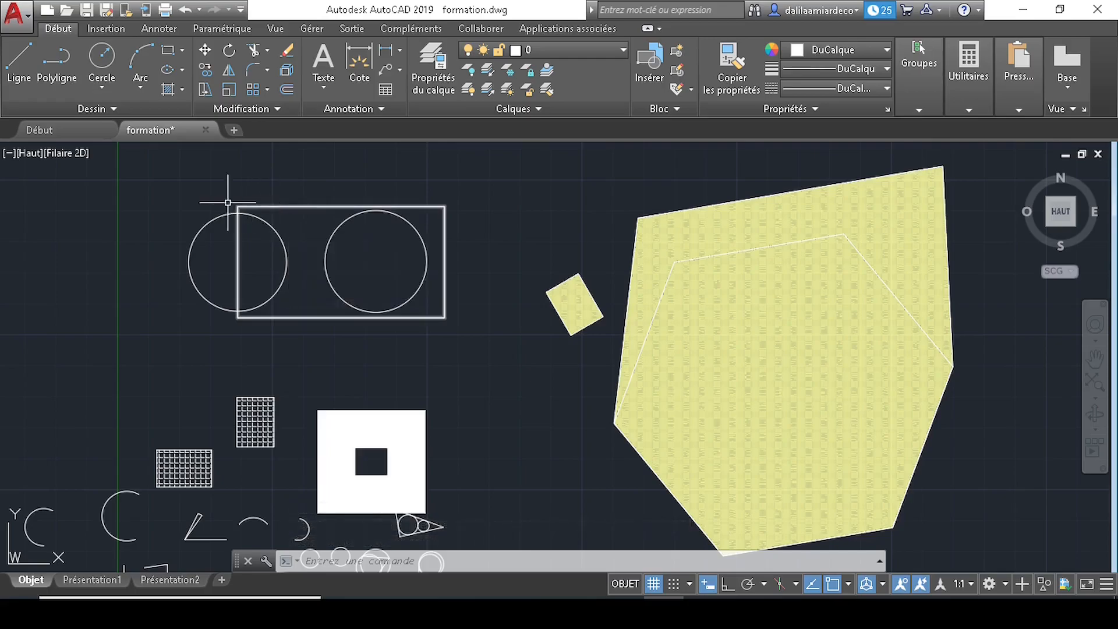
{"action": "type", "text": "H"}
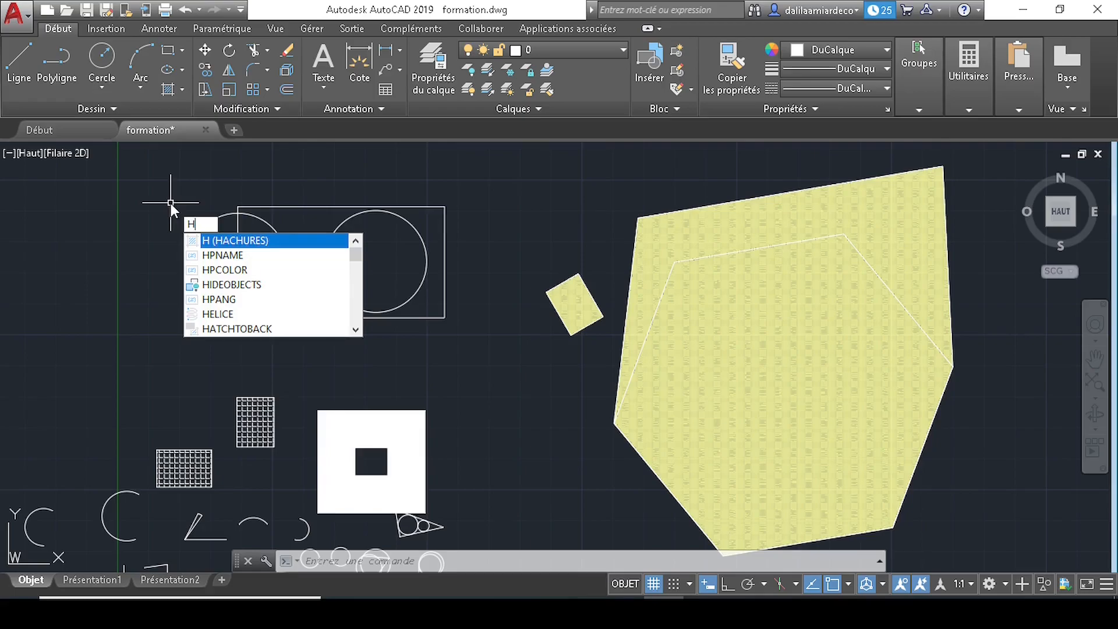
- Hatch the rectangle and the left circle with ANGLE as two separate hatches
{"action": "key", "text": "Return"}
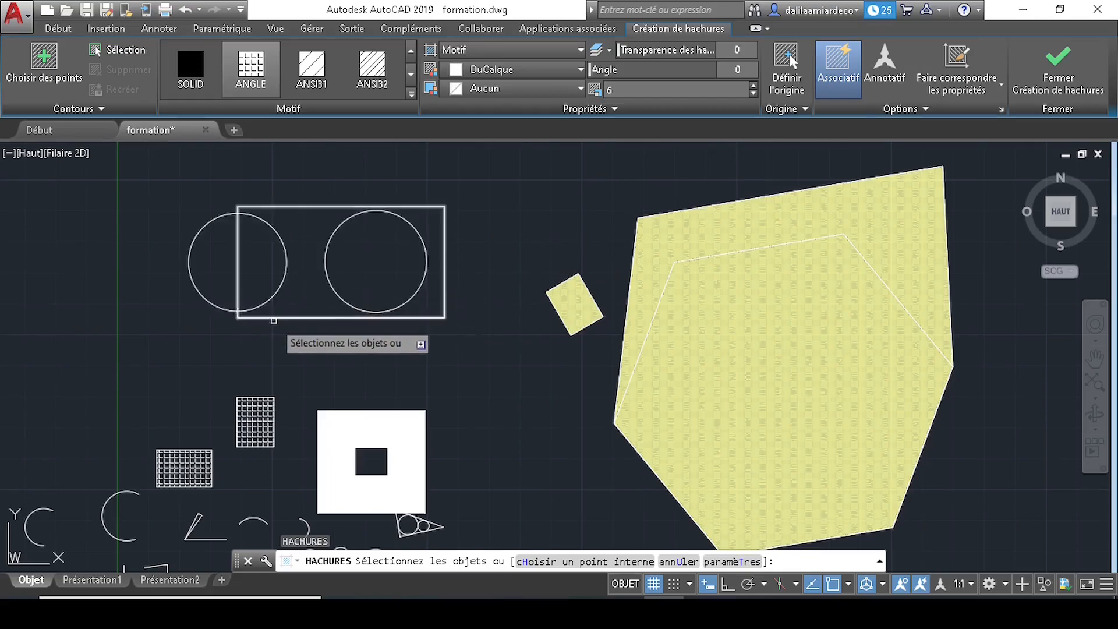
{"action": "left_click", "coordinate": [275, 318]}
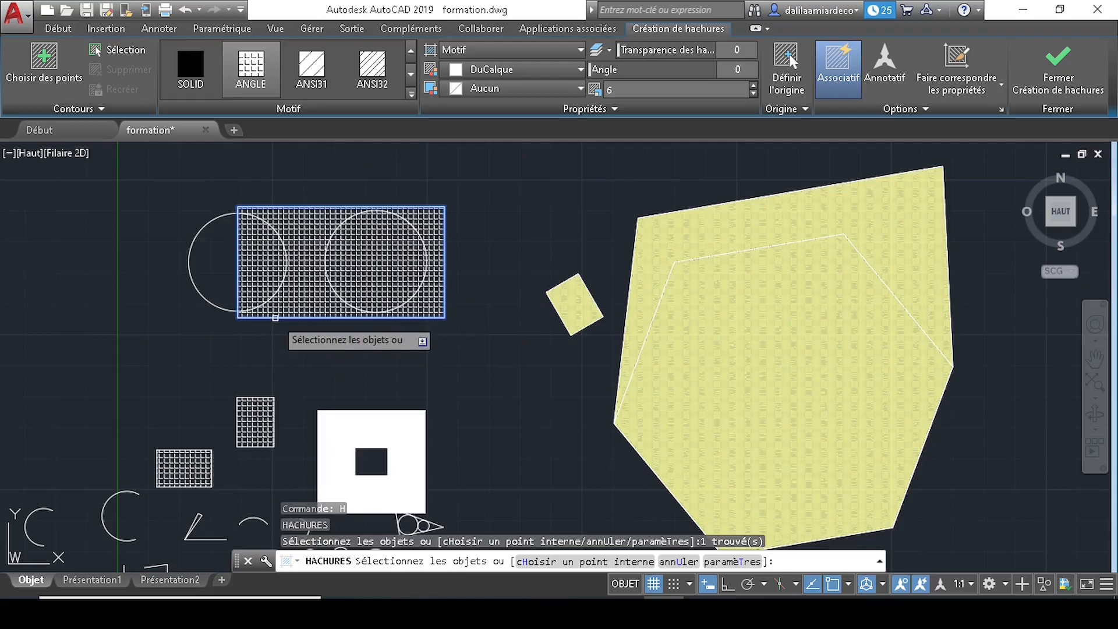
{"action": "left_click", "coordinate": [201, 297]}
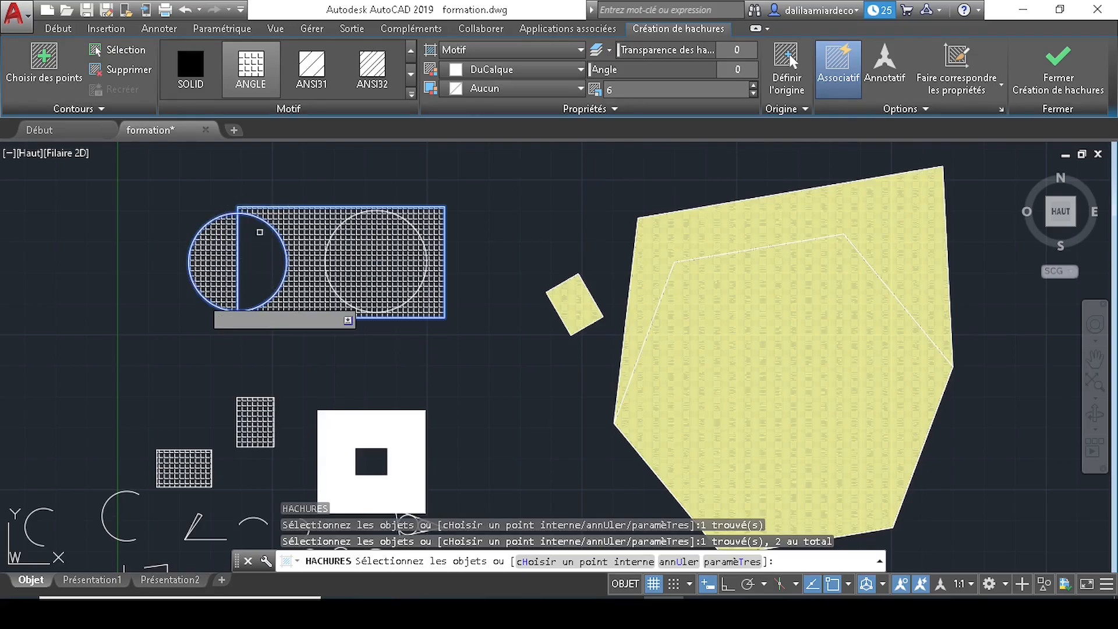
{"action": "middle_click_drag", "start_coordinate": [399, 302], "coordinate": [378, 296]}
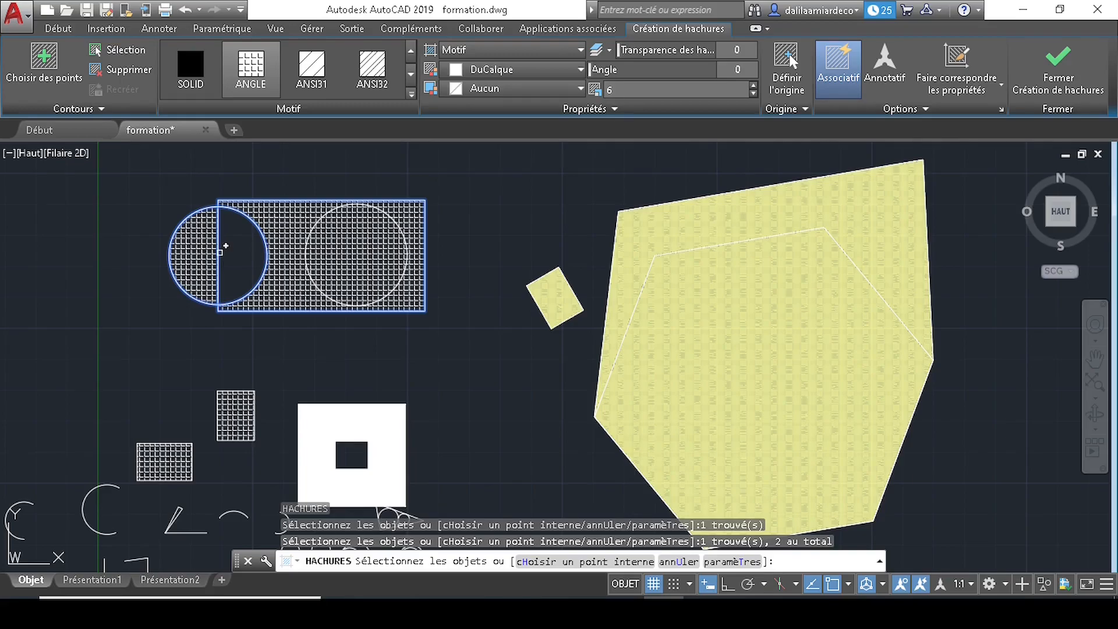
{"action": "key", "text": "Return"}
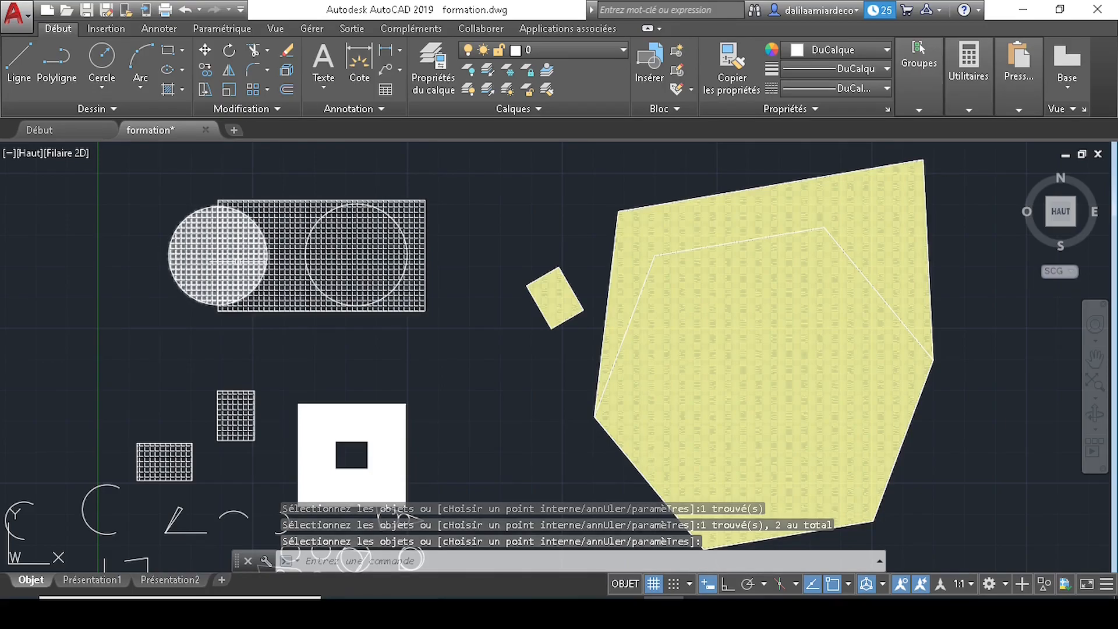
- Select the rectangle's and circle's hatches in turn to confirm they are separate objects
{"action": "left_click", "coordinate": [286, 200]}
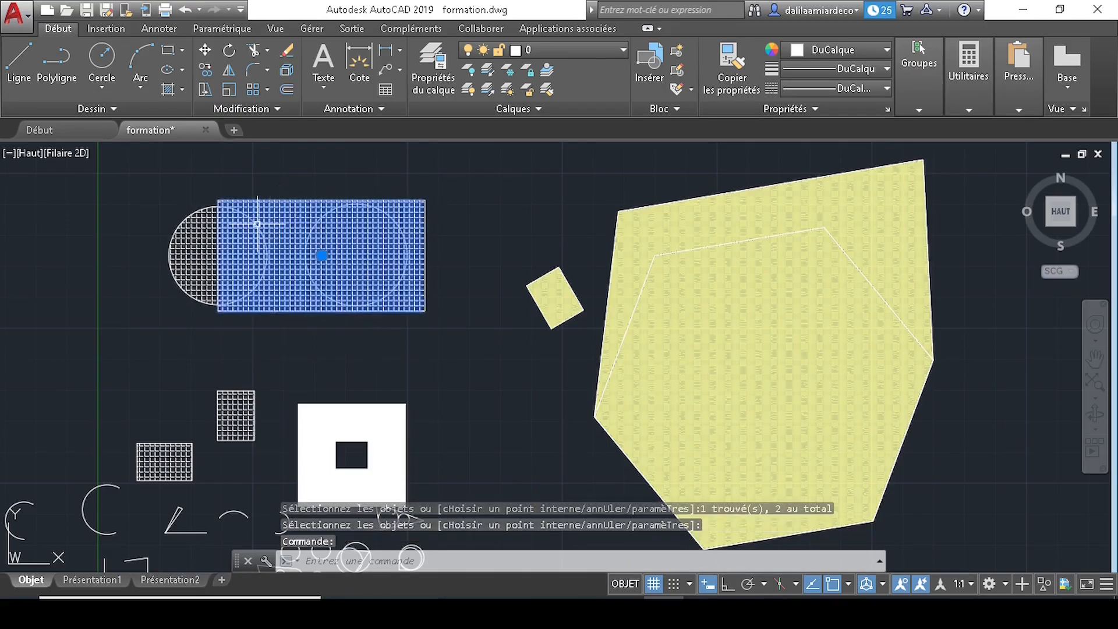
{"action": "key", "text": "Escape"}
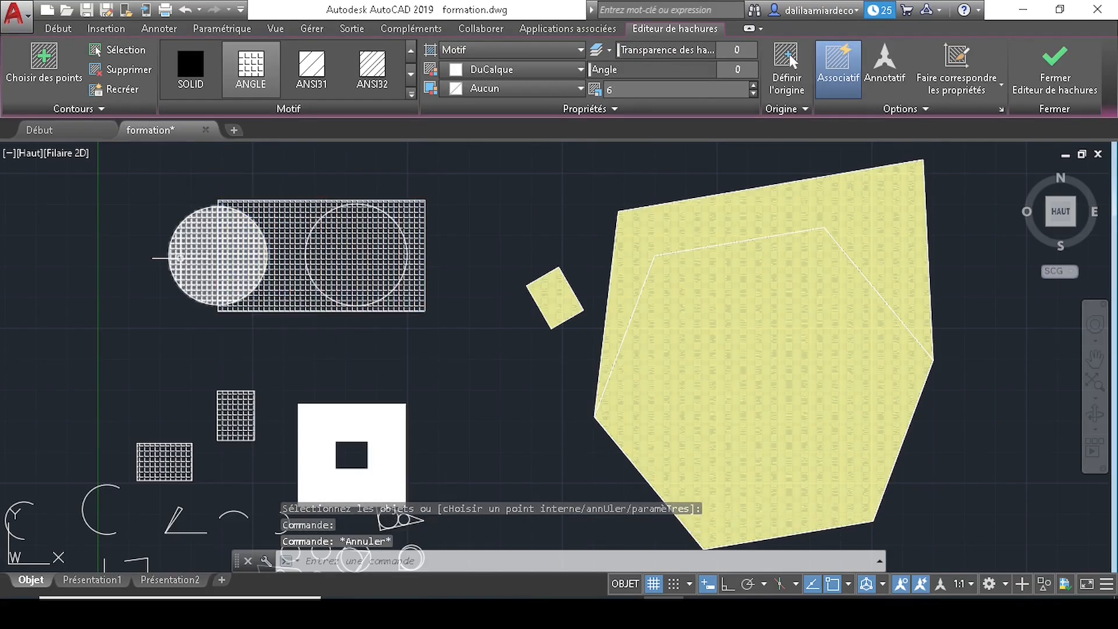
{"action": "left_click", "coordinate": [181, 258]}
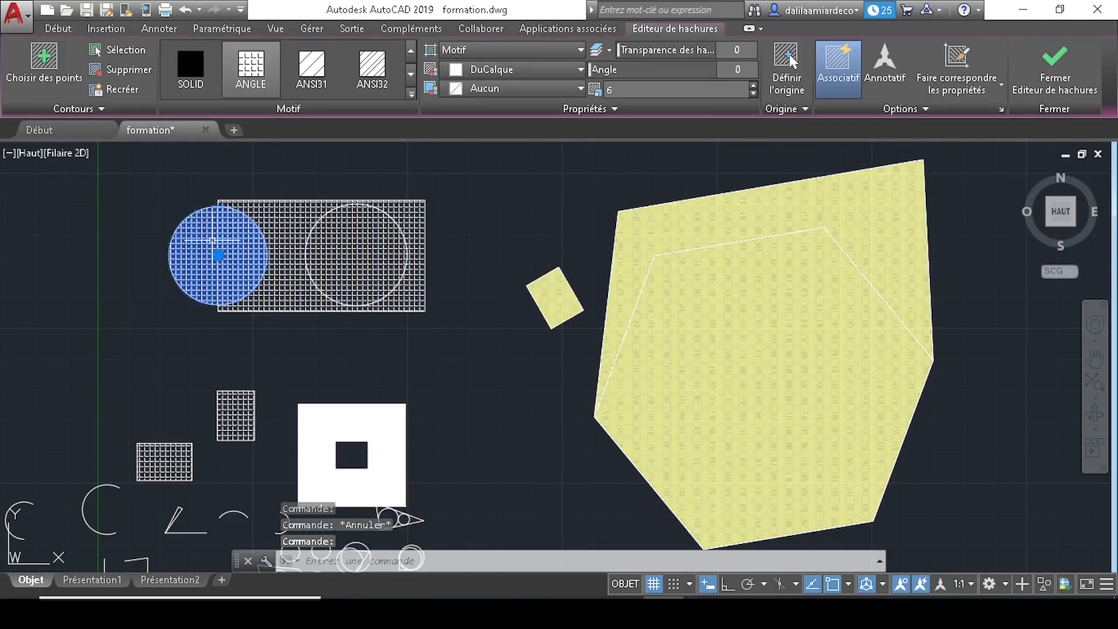
{"action": "left_click", "coordinate": [286, 228]}
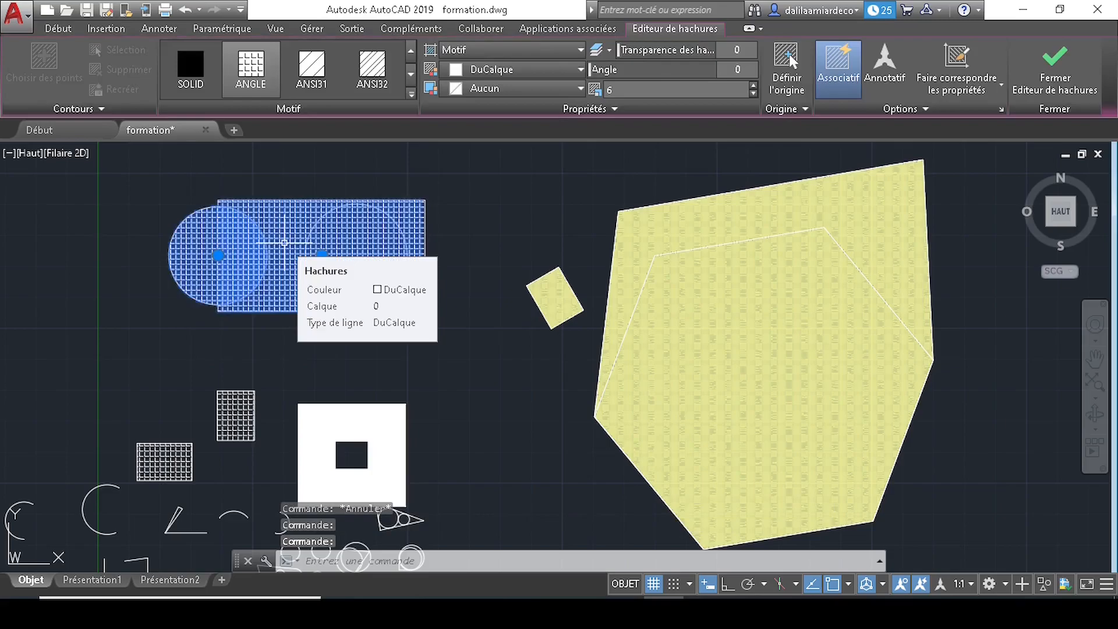
{"action": "key", "text": "Escape"}
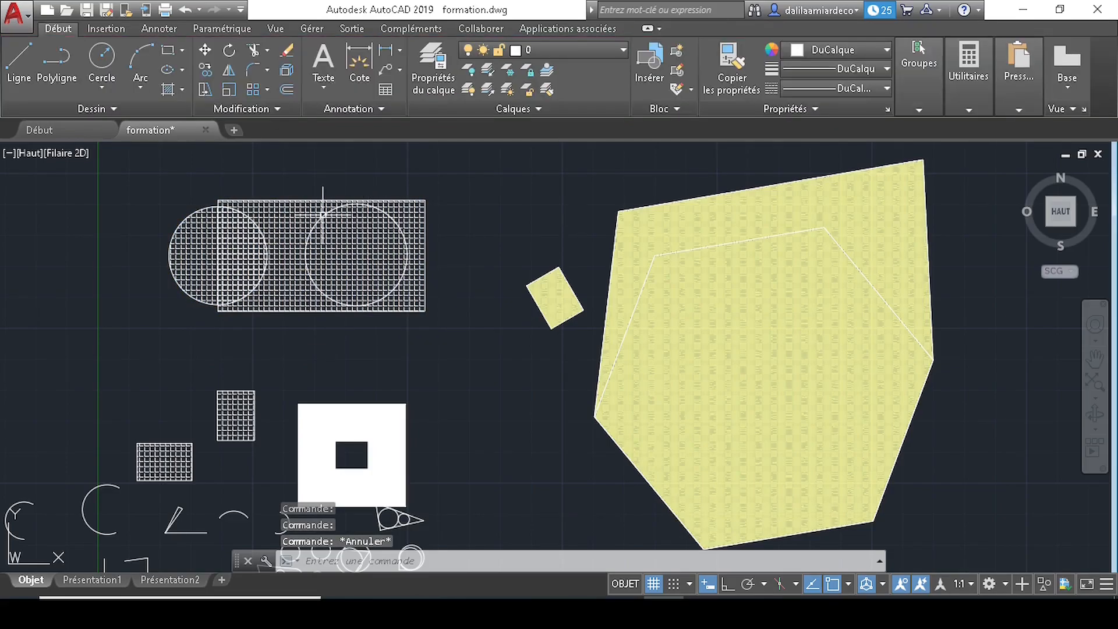
{"action": "mouse_move", "coordinate": [296, 283]}
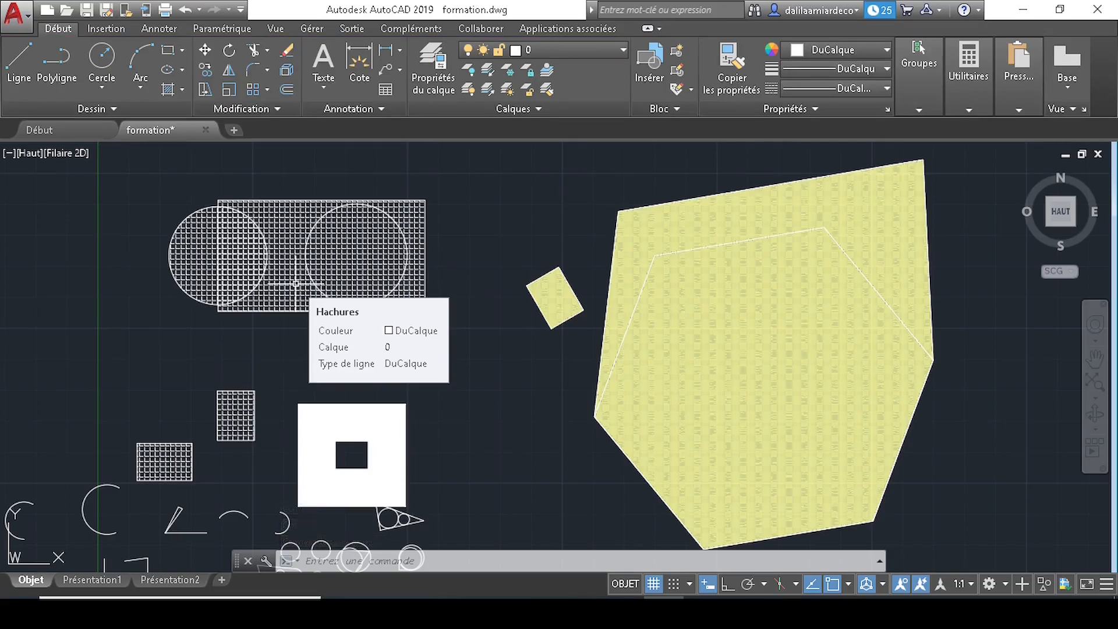
- Draw a new rectangle in the free space above the hatched shapes
{"action": "mouse_move", "coordinate": [204, 298]}
{"action": "middle_mouse_down"}
{"action": "mouse_move", "coordinate": [274, 389]}
{"action": "mouse_move", "coordinate": [317, 509]}
{"action": "middle_mouse_up"}
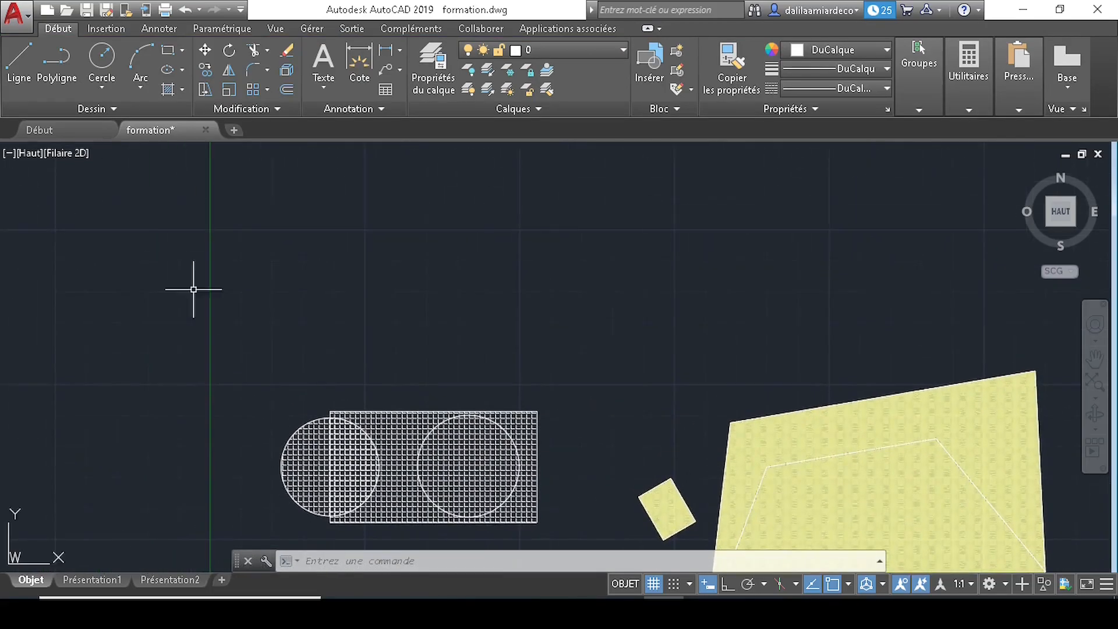
{"action": "type", "text": "rec"}
{"action": "key", "text": "Return"}
{"action": "left_click", "coordinate": [134, 183]}
{"action": "left_click", "coordinate": [328, 288]}
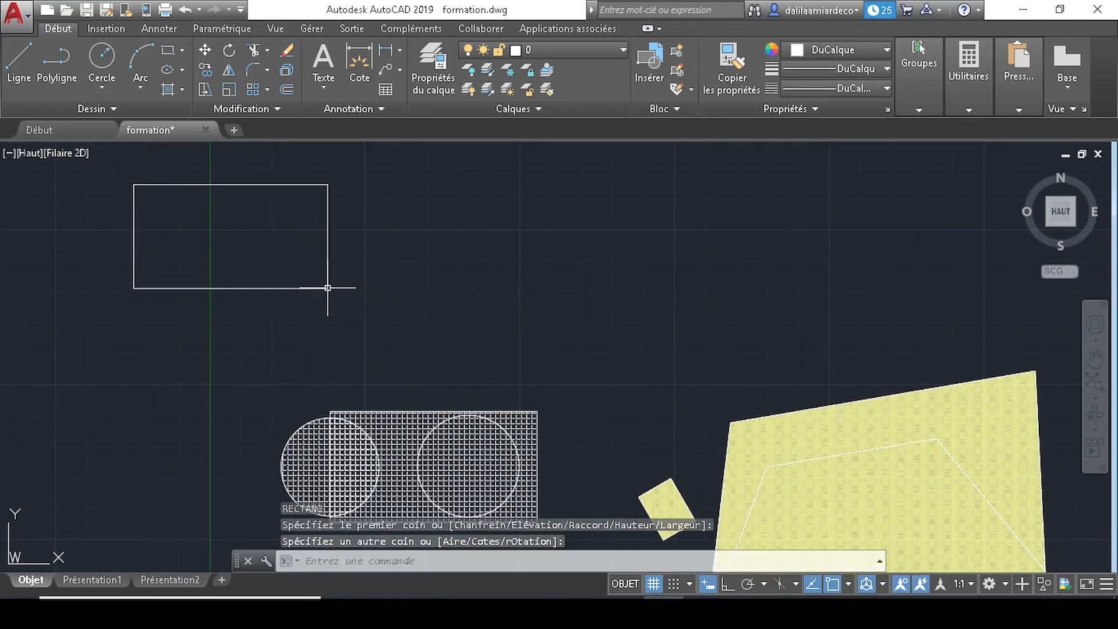
- Add one circle inside its left half and another centred on its right-edge midpoint
{"action": "type", "text": "c"}
{"action": "key", "text": "Return"}
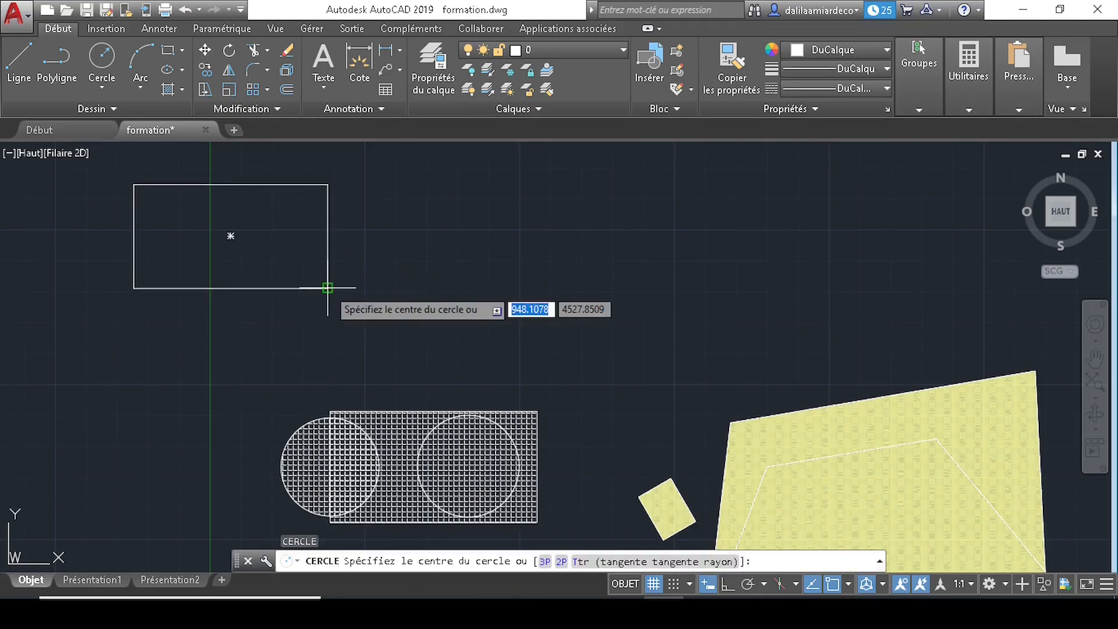
{"action": "left_click", "coordinate": [193, 236]}
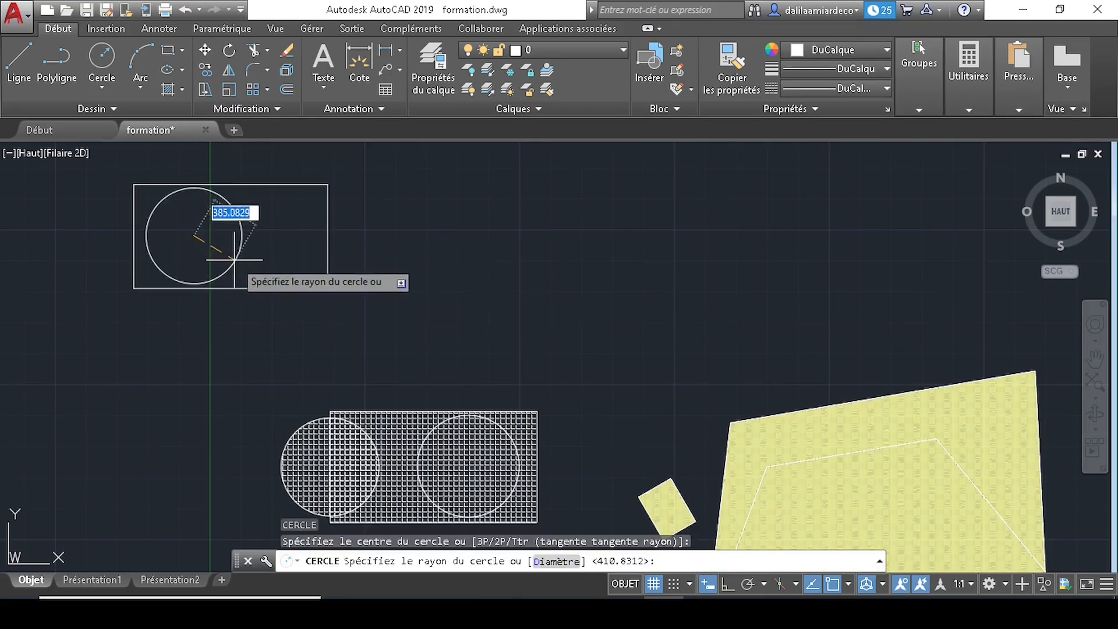
{"action": "left_click", "coordinate": [235, 265]}
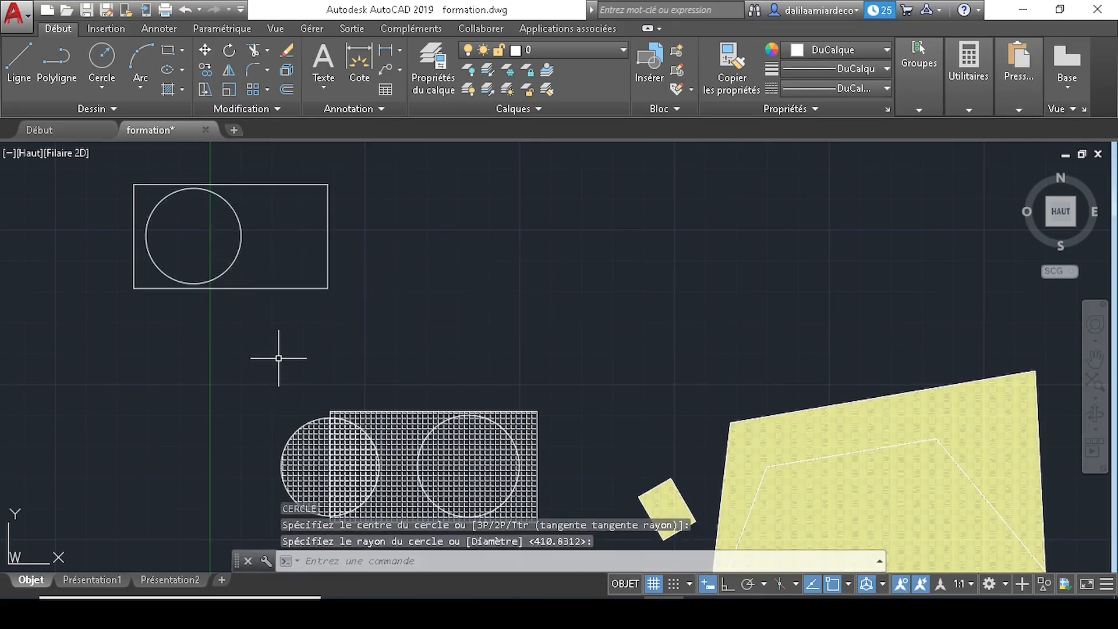
{"action": "key", "text": "Return"}
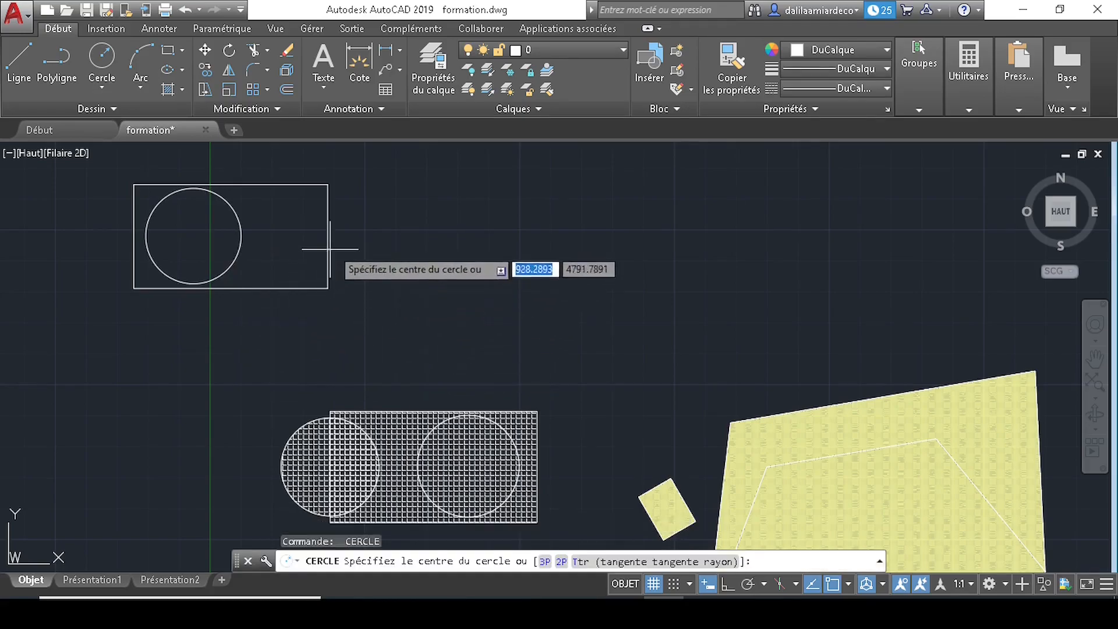
{"action": "left_click", "coordinate": [328, 238]}
{"action": "left_click", "coordinate": [370, 270]}
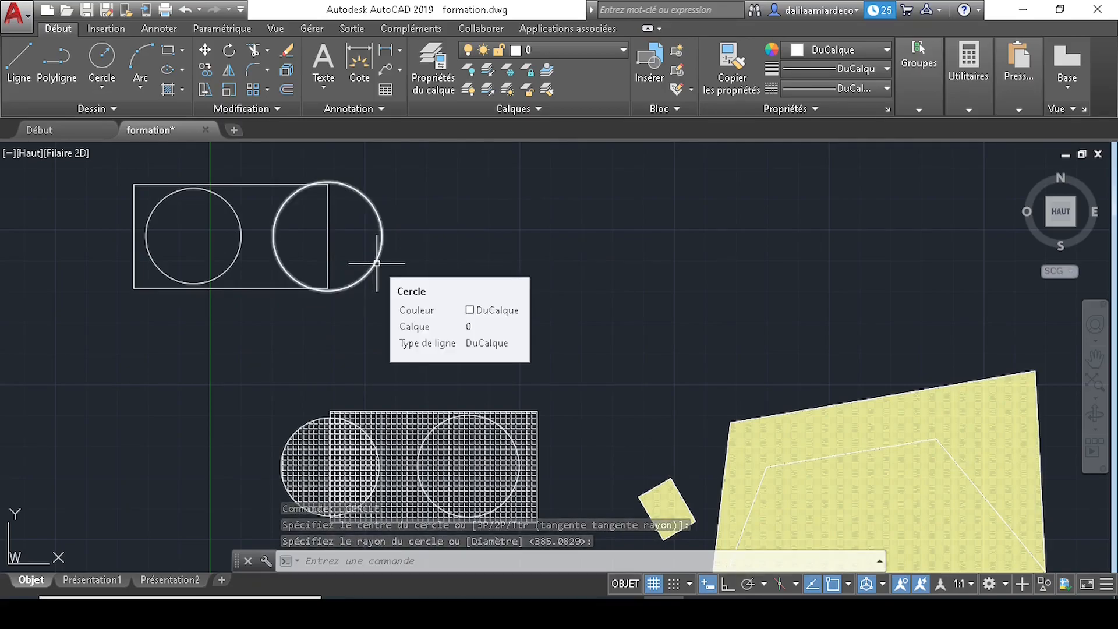
- Start a new hatch and turn off 'Créer des hachures séparées' in its settings
{"action": "type", "text": "H"}
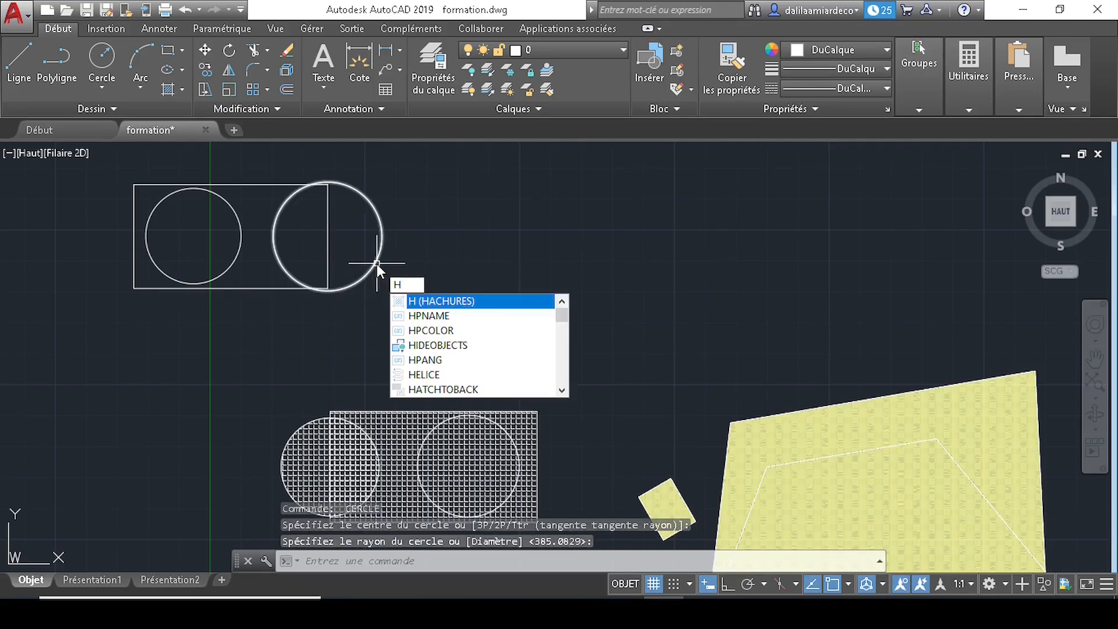
{"action": "key", "text": "Return"}
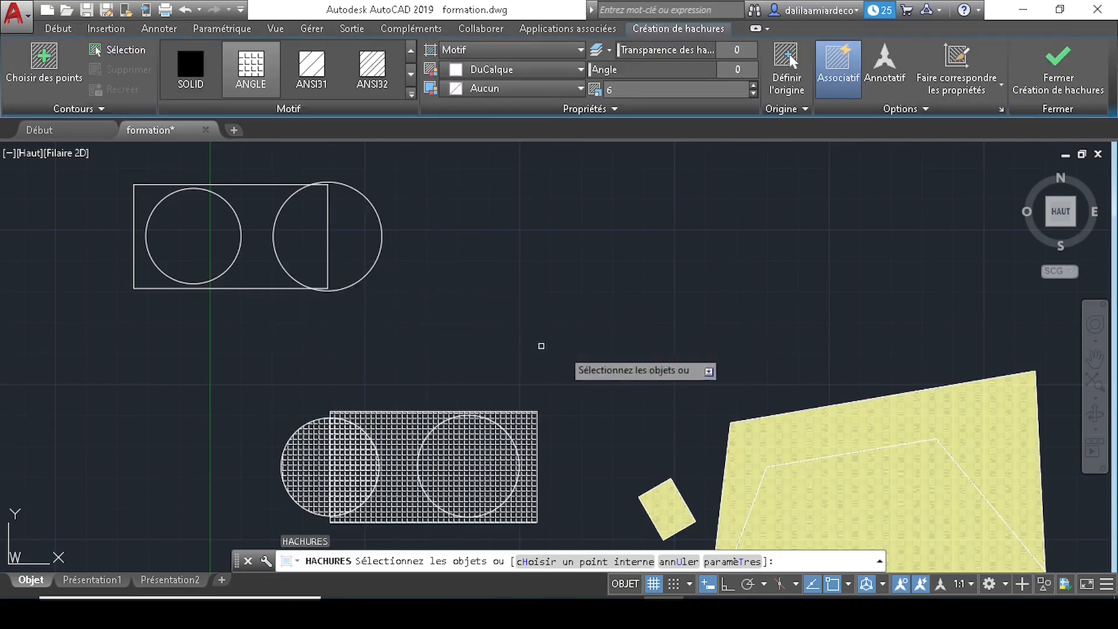
{"action": "left_click", "coordinate": [756, 562]}
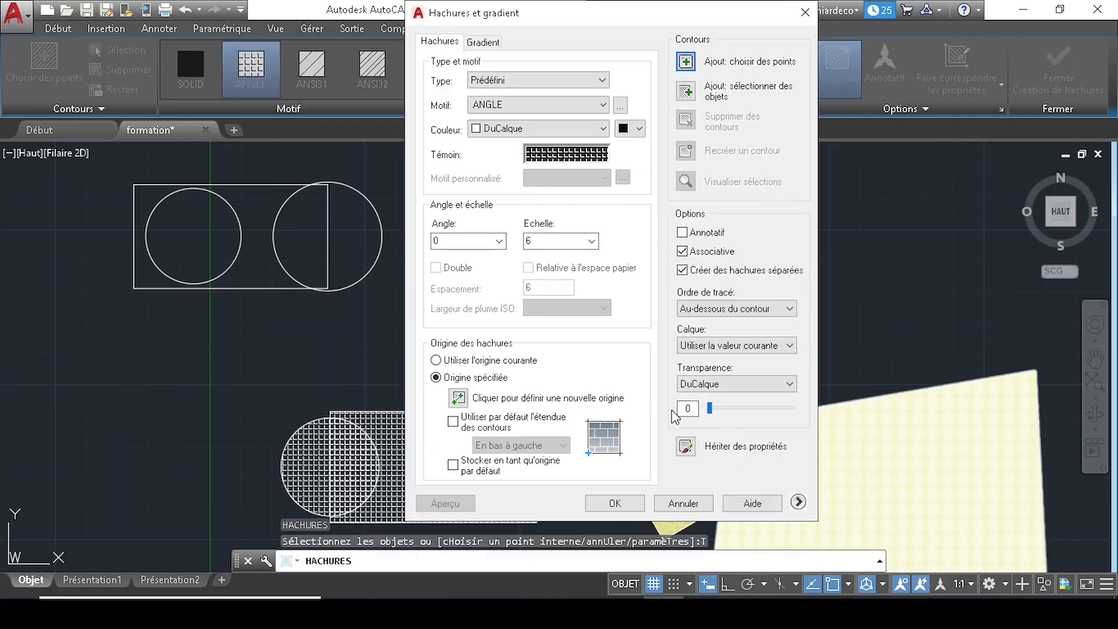
{"action": "left_click", "coordinate": [682, 270]}
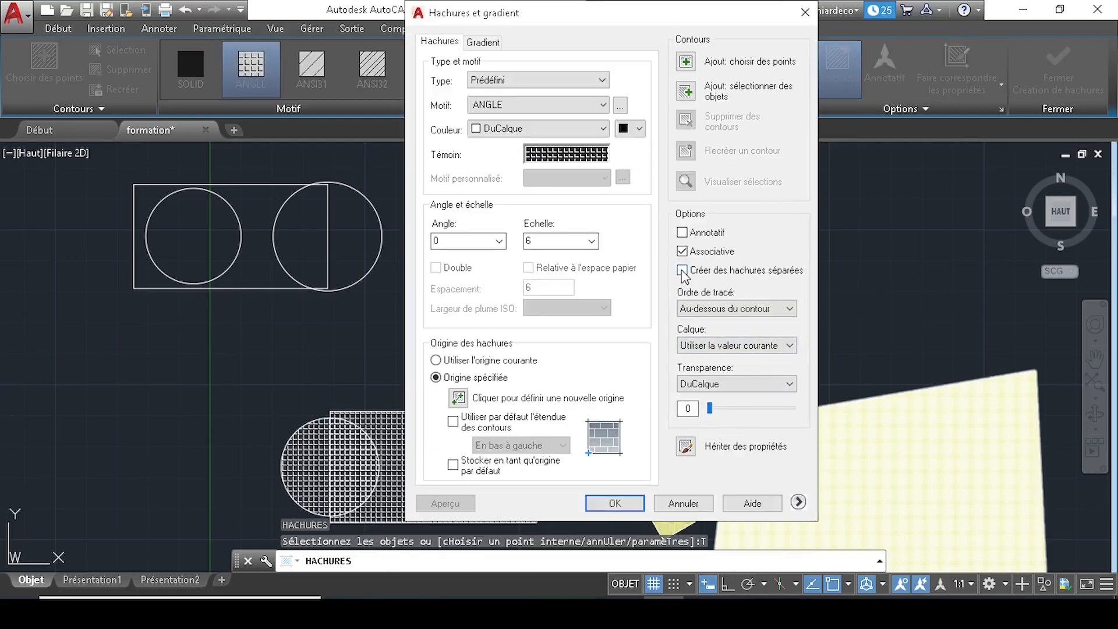
{"action": "left_click", "coordinate": [615, 503]}
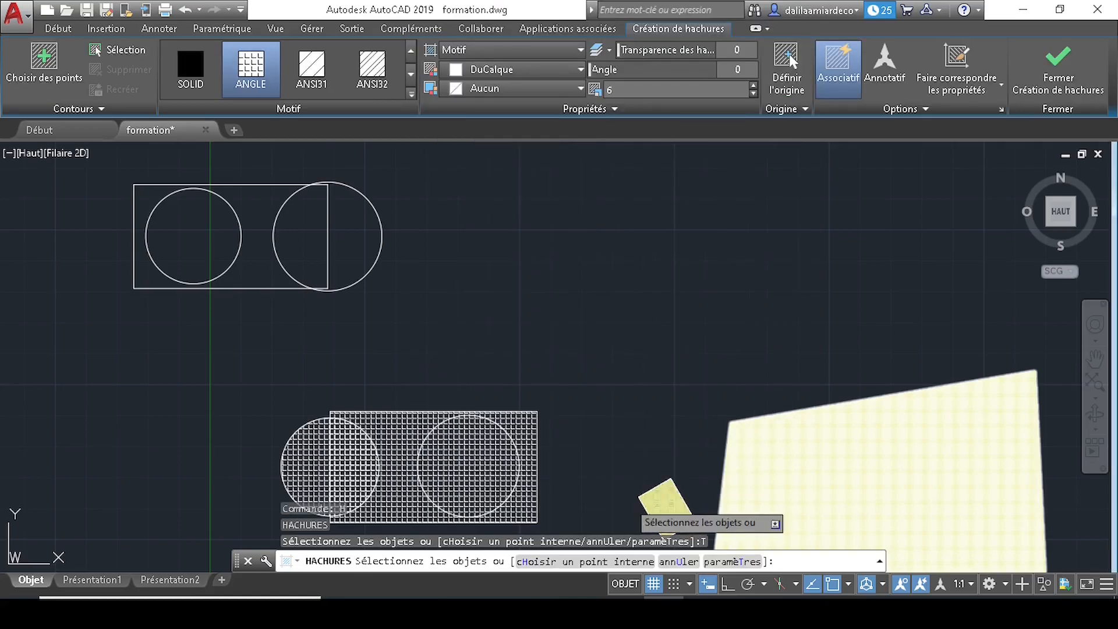
- Pick the upper rectangle and its right-edge circle as one combined ANGLE hatch boundary
{"action": "left_click", "coordinate": [250, 288]}
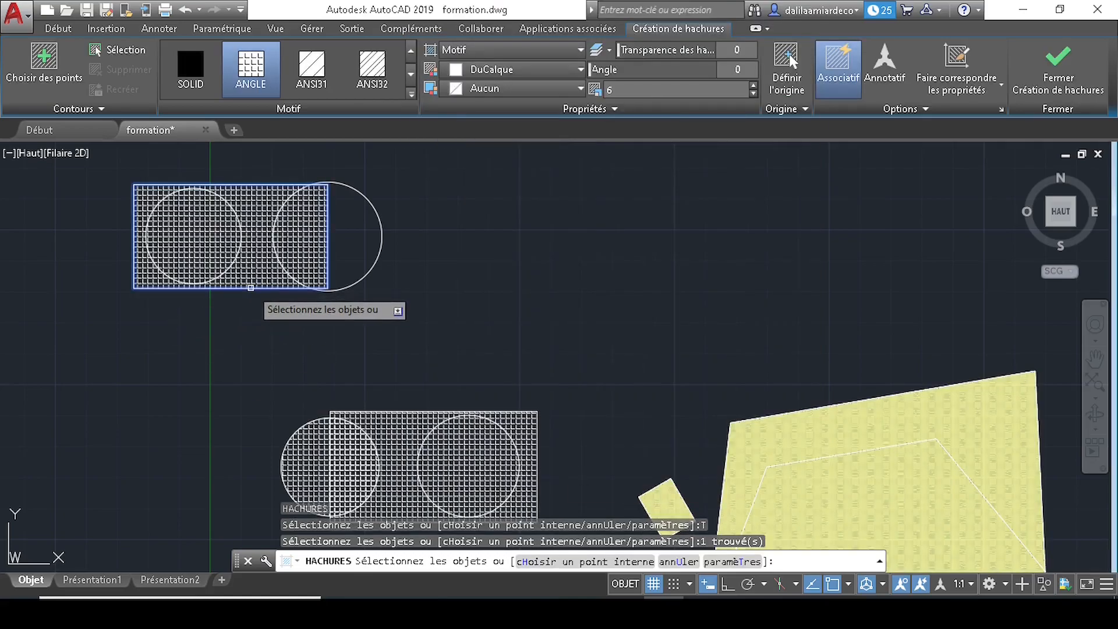
{"action": "left_click", "coordinate": [384, 241]}
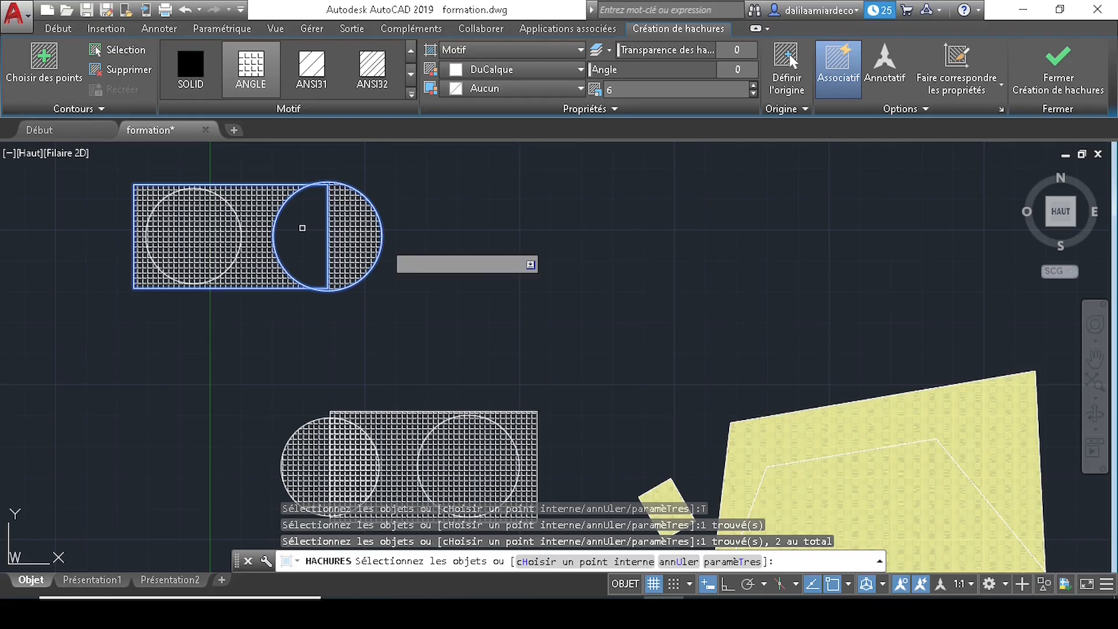
{"action": "key", "text": "Return"}
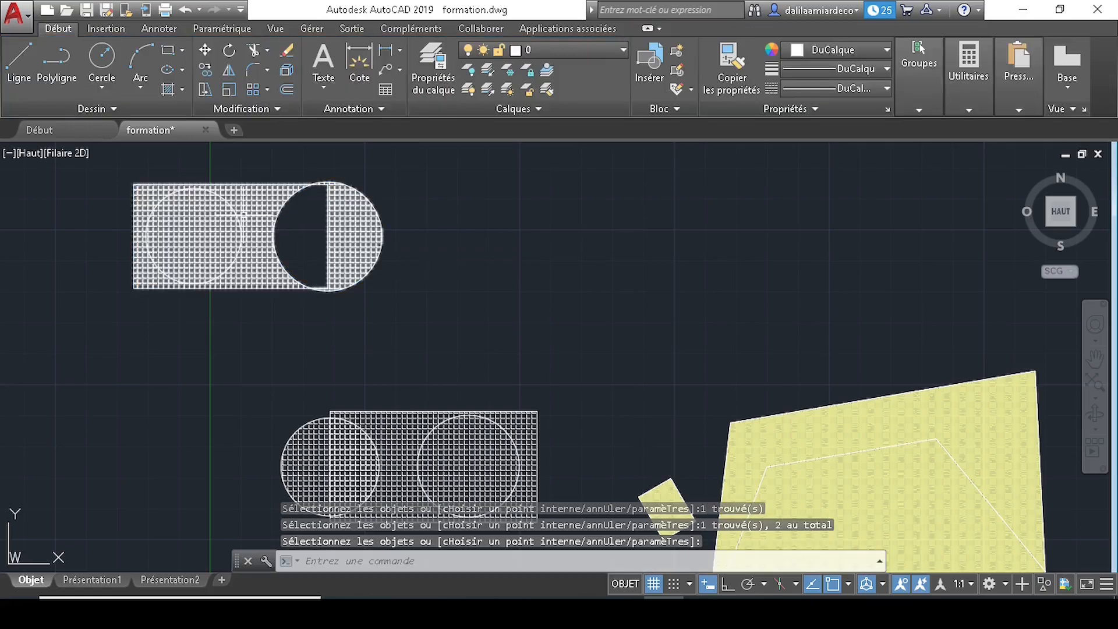
- Erase the combined ANGLE hatch from the top-left rectangle and circles, leaving bare outlines
{"action": "left_click", "coordinate": [243, 217]}
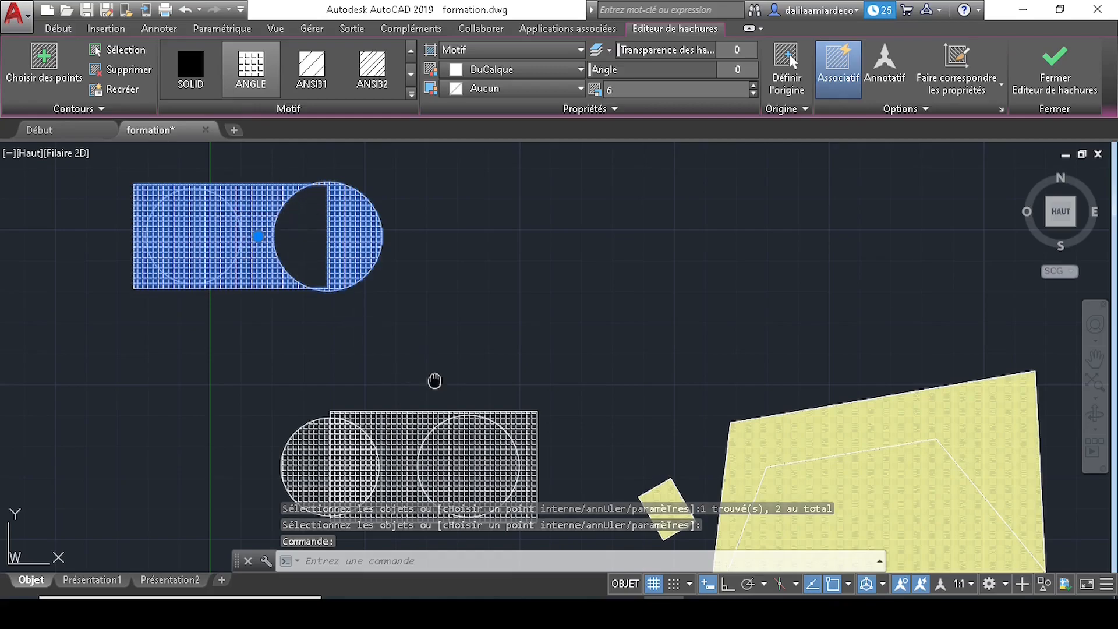
{"action": "middle_click_drag", "start_coordinate": [434, 381], "coordinate": [432, 349]}
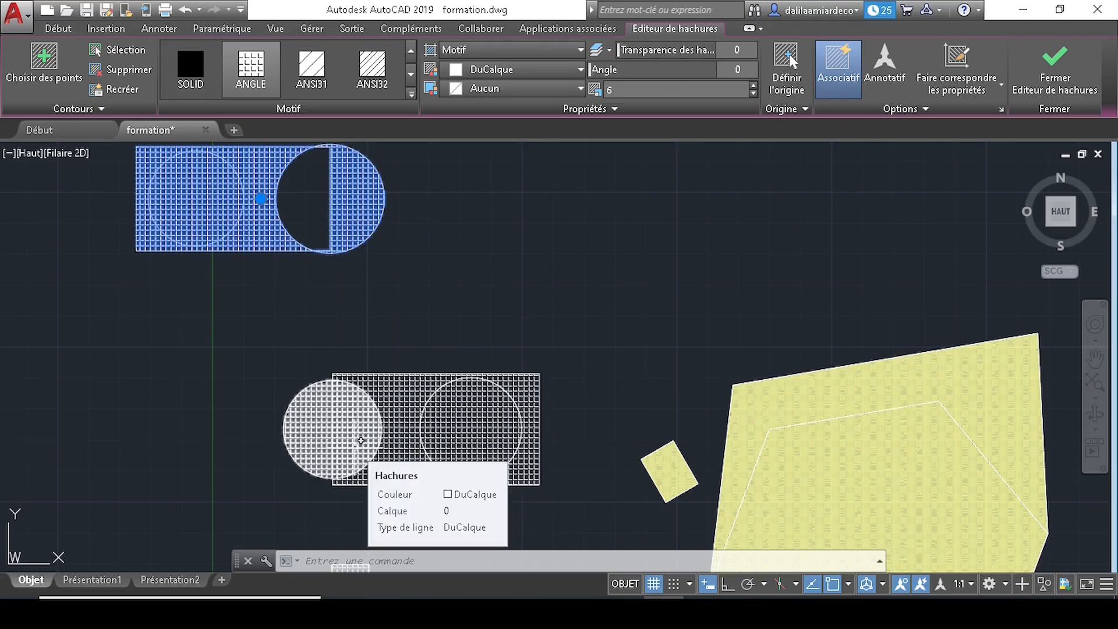
{"action": "middle_click_drag", "start_coordinate": [342, 342], "coordinate": [339, 361]}
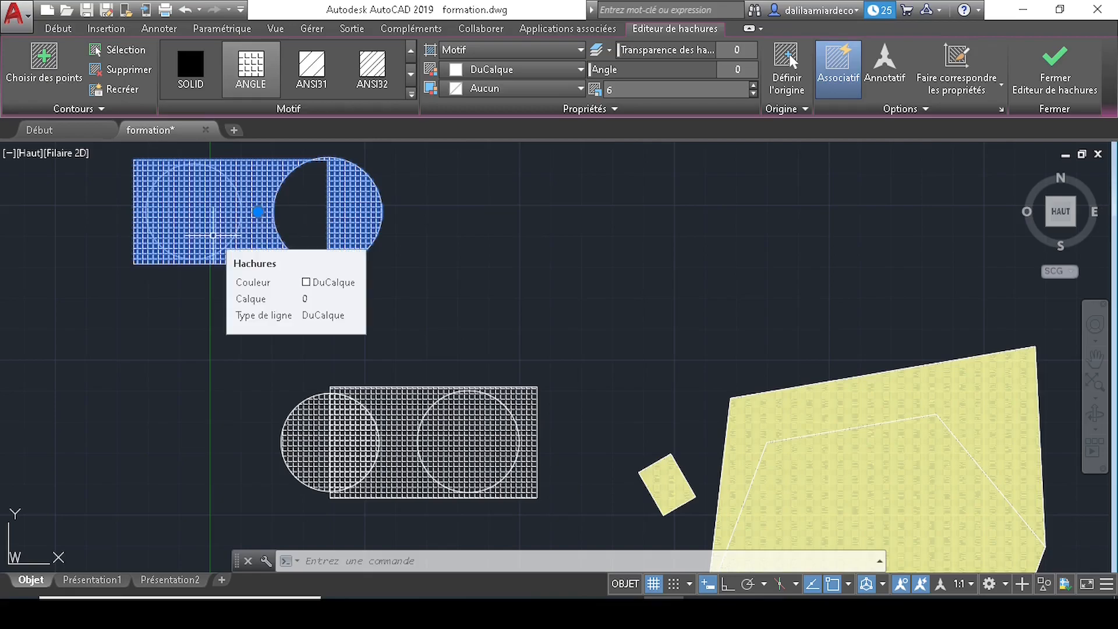
{"action": "key", "text": "Delete"}
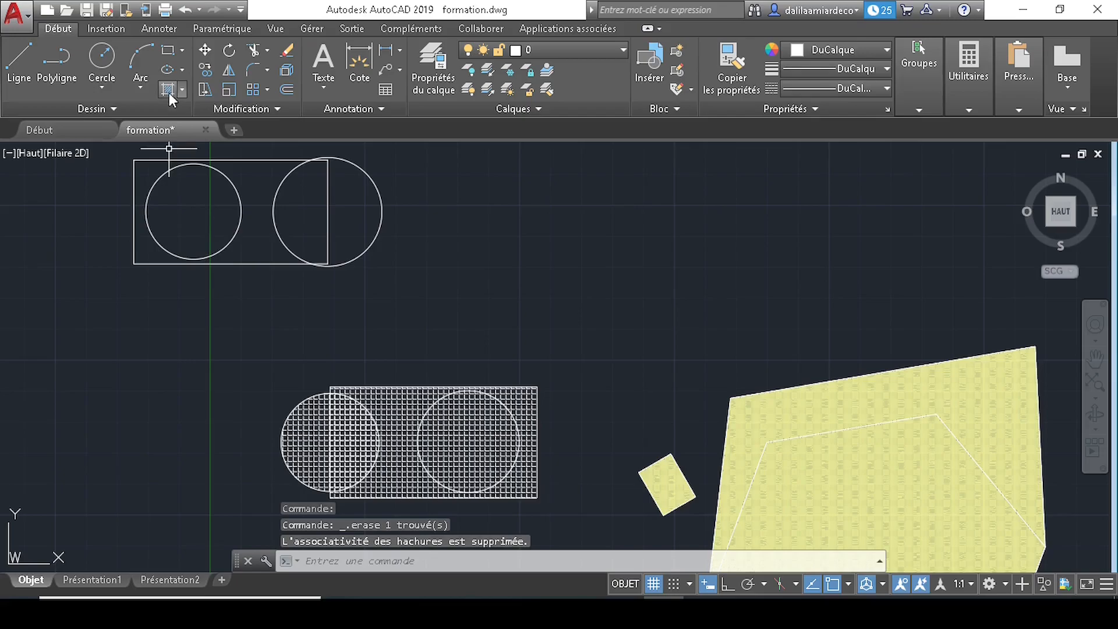
- Rehatch the top-left rectangle, left circle and right circle with ANGLE, leaving the left circle as an island
{"action": "type", "text": "h"}
{"action": "key", "text": "Return"}
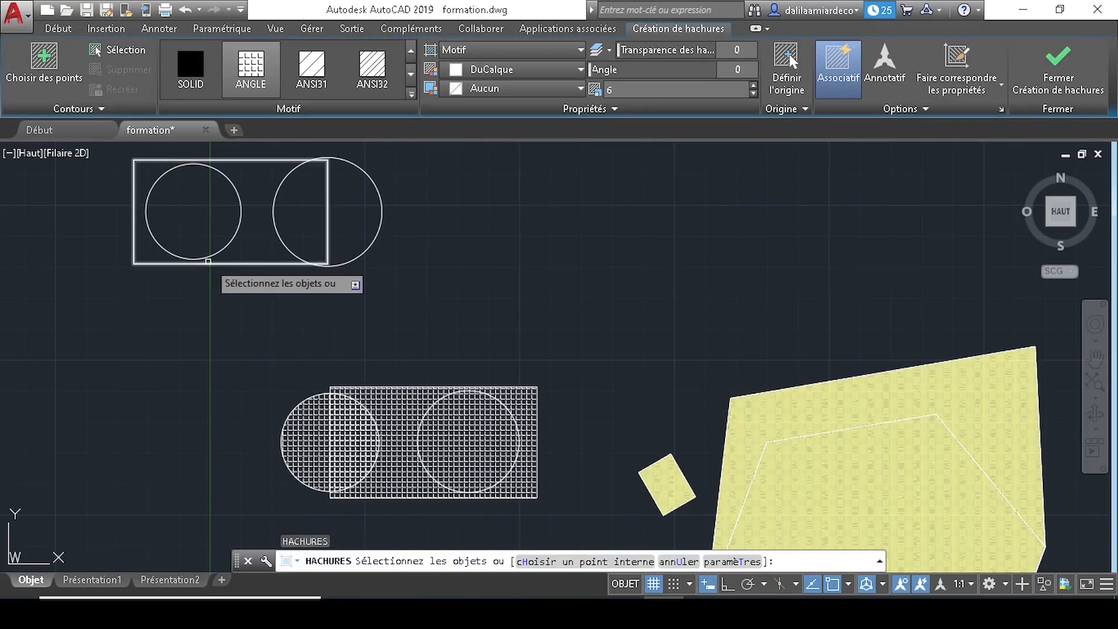
{"action": "left_click", "coordinate": [222, 251]}
{"action": "left_click", "coordinate": [227, 250]}
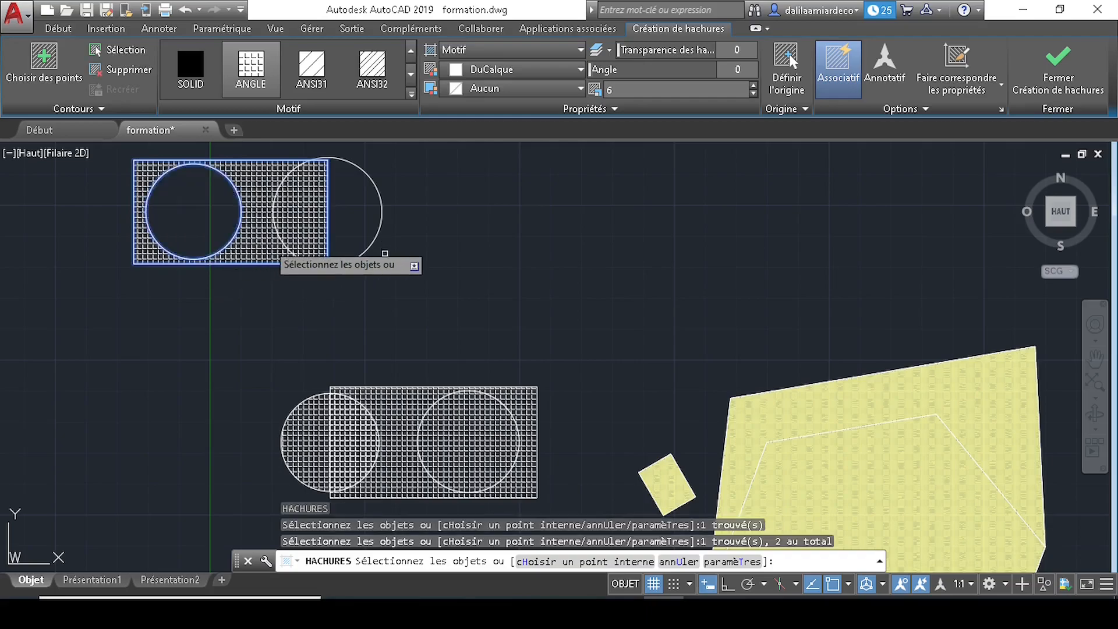
{"action": "left_click", "coordinate": [373, 236]}
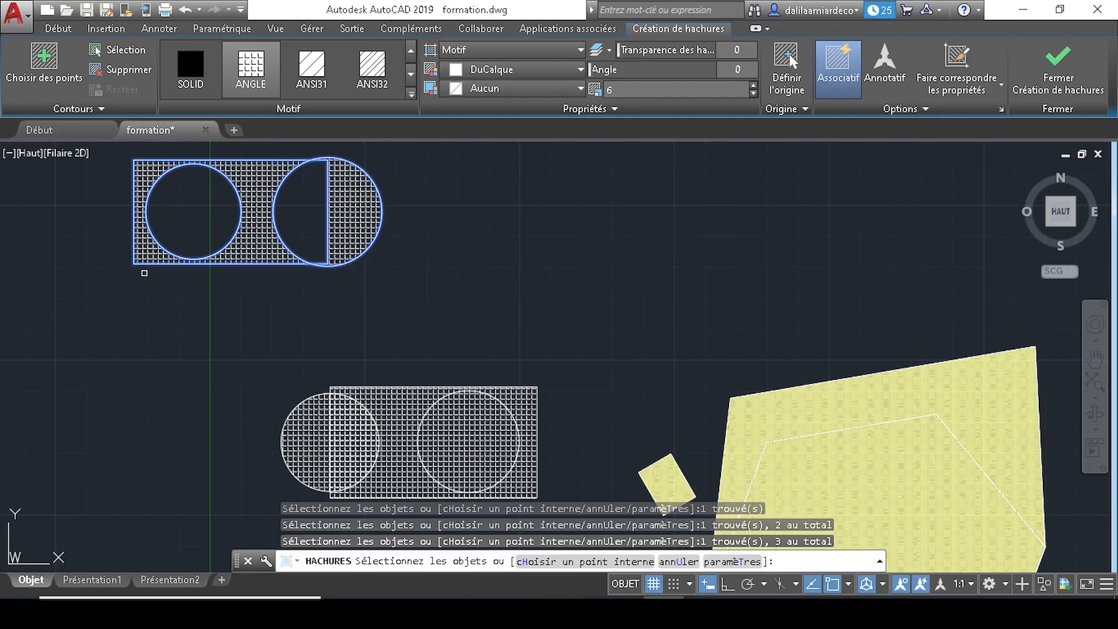
{"action": "key", "text": "Return"}
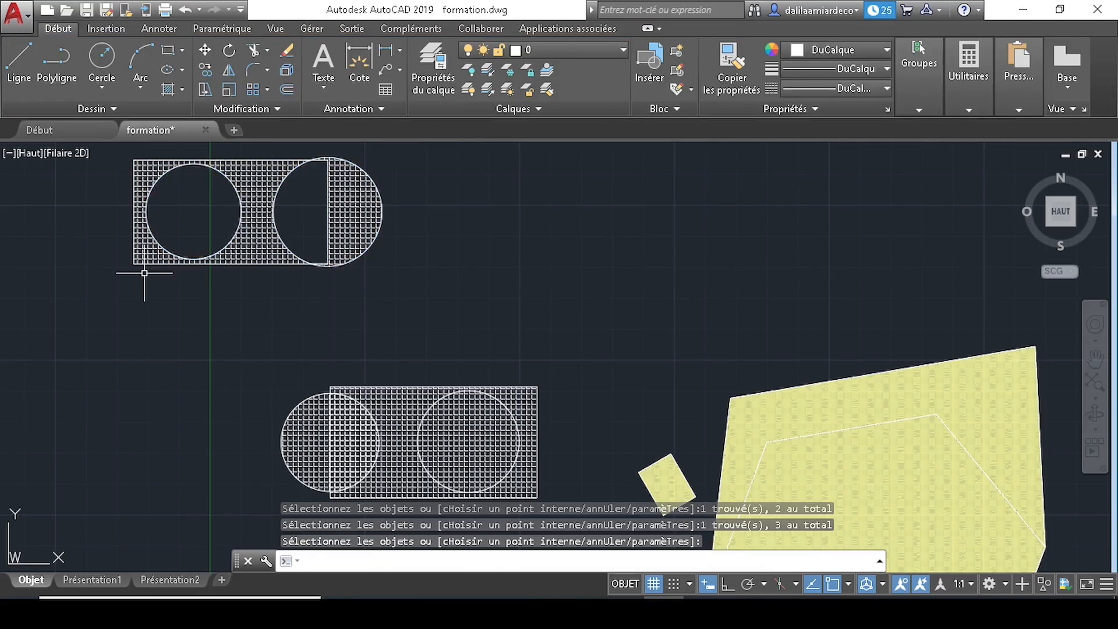
- Draw a new rectangle to the right of the hatched upper figure
{"action": "type", "text": "rec"}
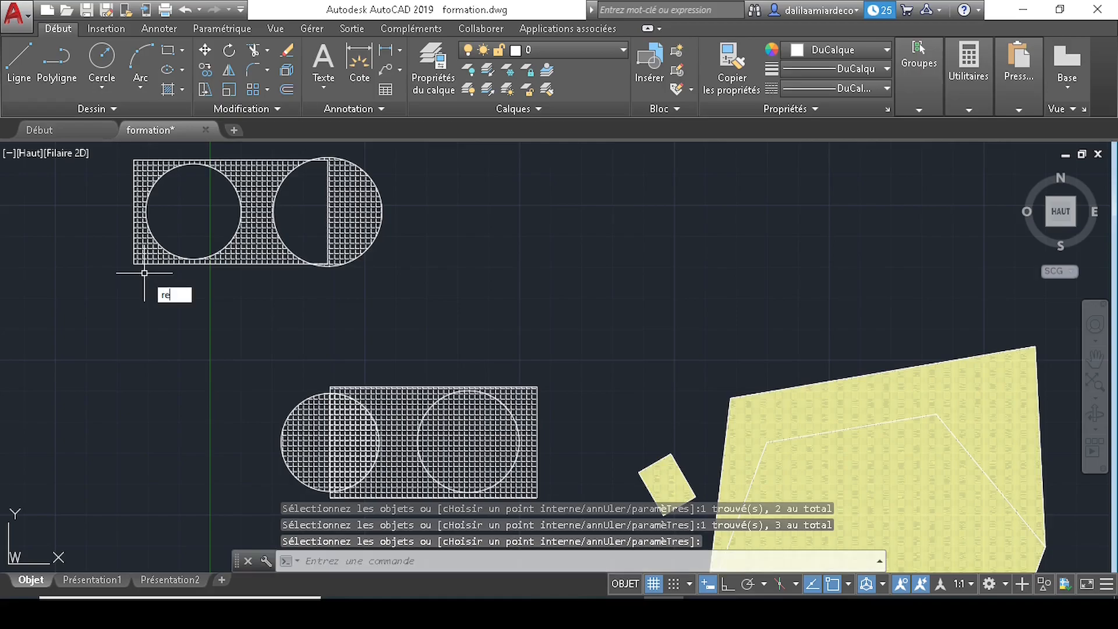
{"action": "key", "text": "Return"}
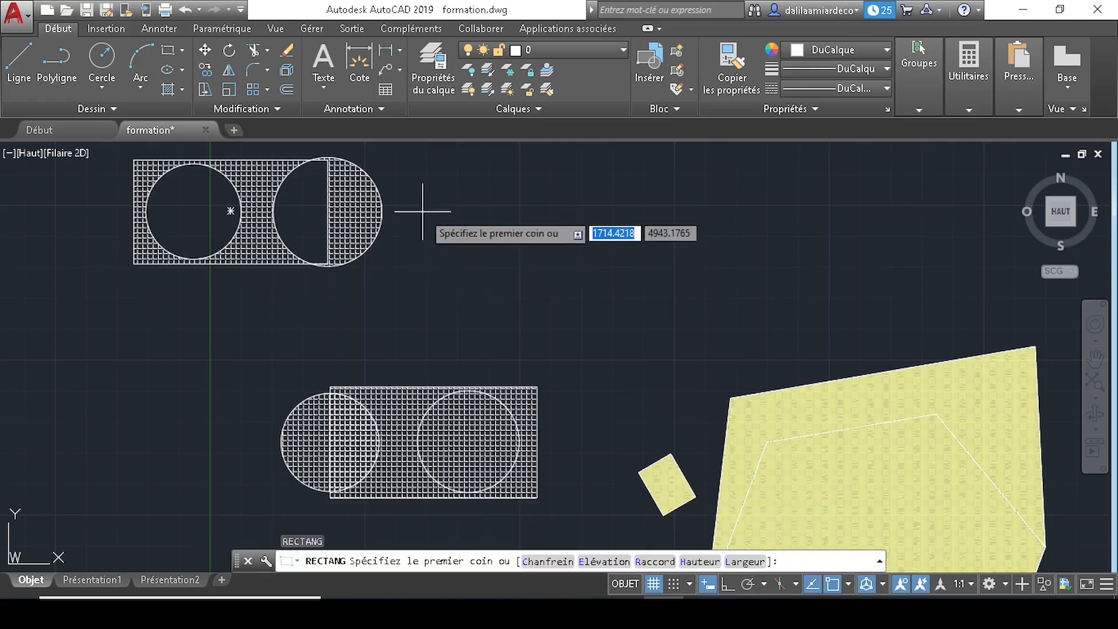
{"action": "key", "text": "Escape"}
{"action": "type", "text": "rec"}
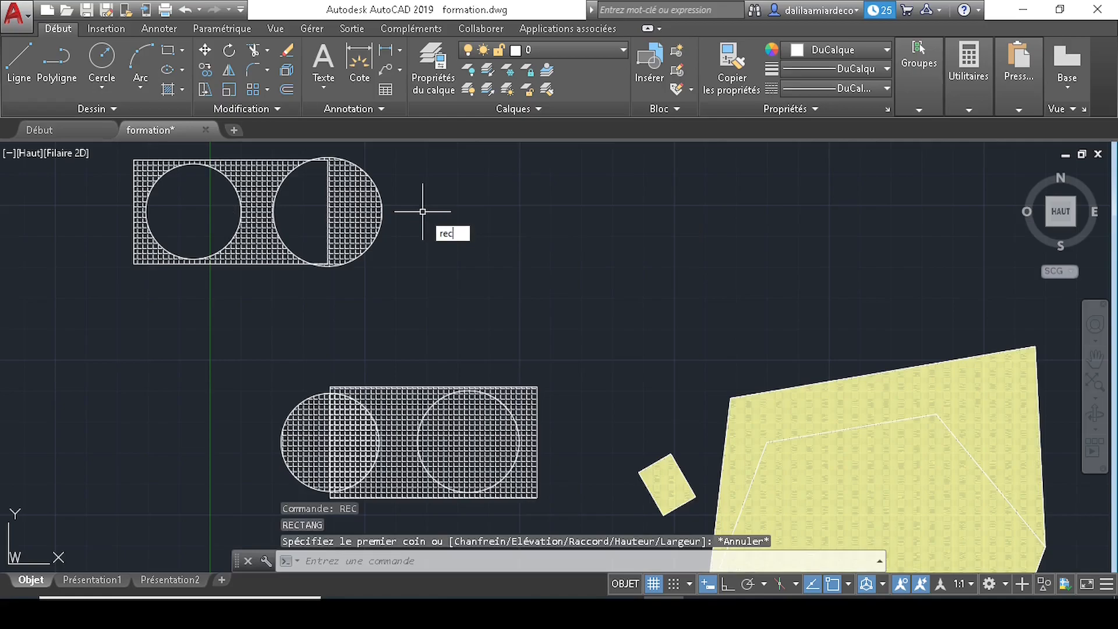
{"action": "key", "text": "Return"}
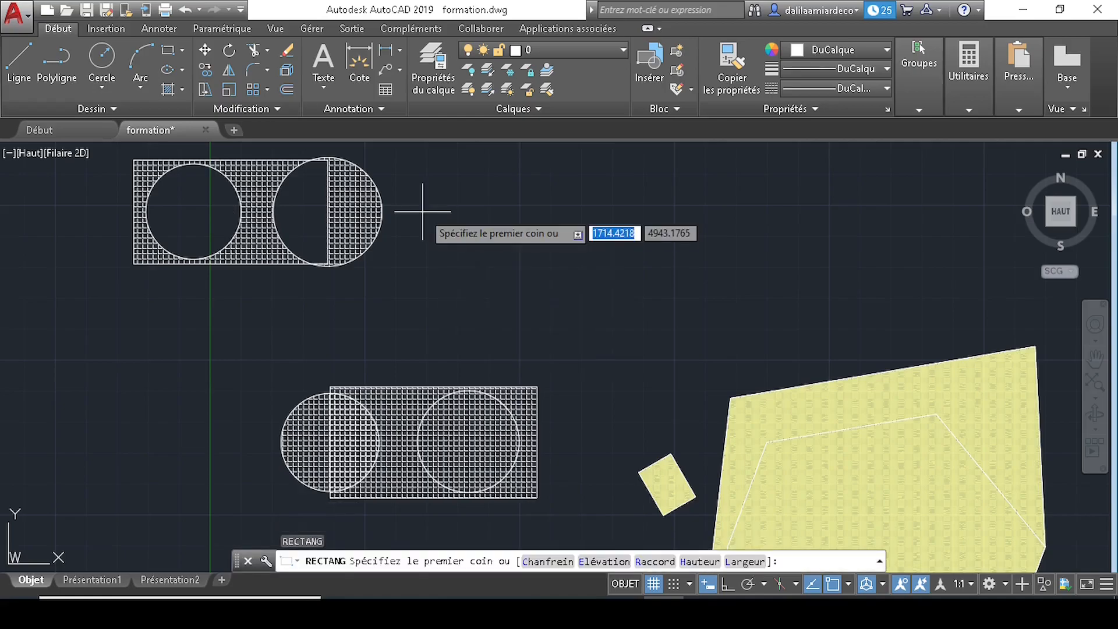
{"action": "left_click", "coordinate": [427, 195]}
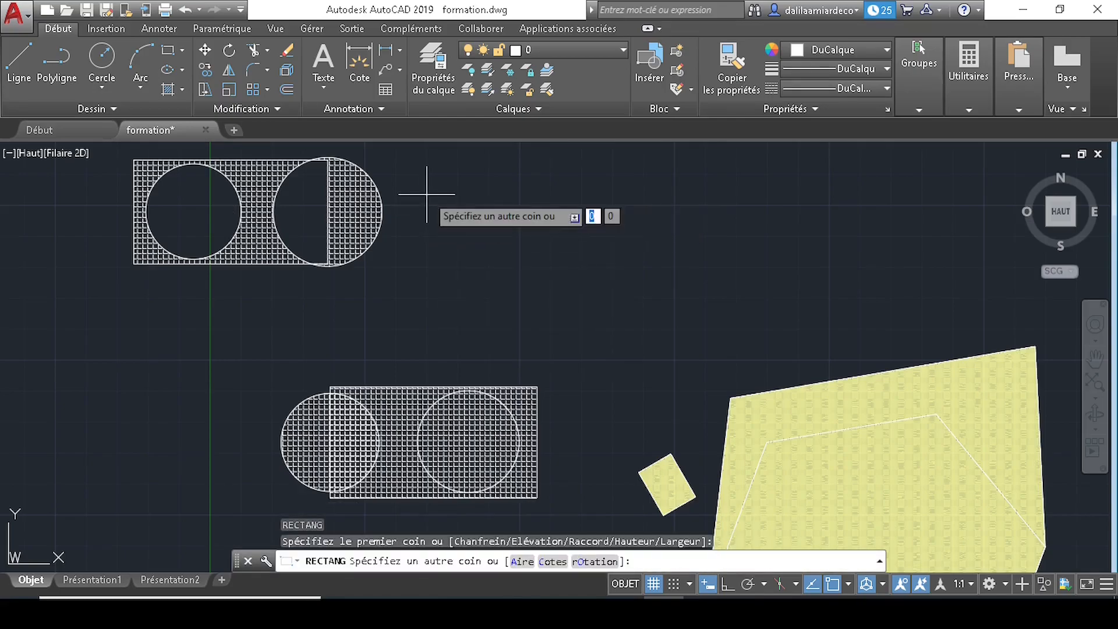
{"action": "left_click", "coordinate": [625, 295]}
- Draw a circle centred inside the new rectangle that crosses its bottom edge
{"action": "type", "text": "c"}
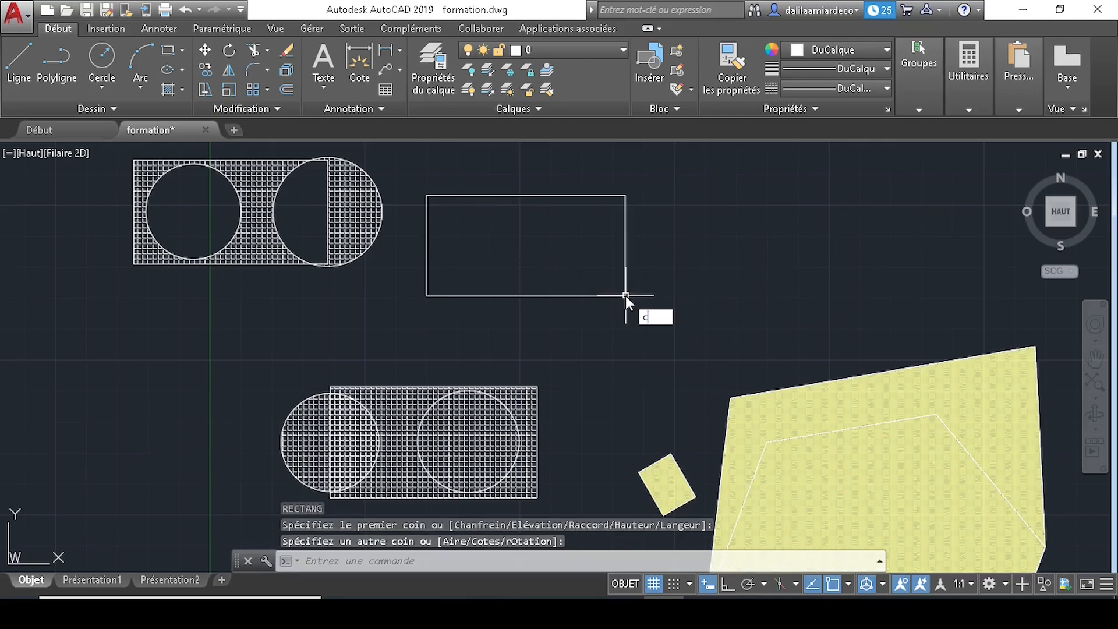
{"action": "key", "text": "Return"}
{"action": "left_click", "coordinate": [538, 269]}
{"action": "left_click", "coordinate": [565, 326]}
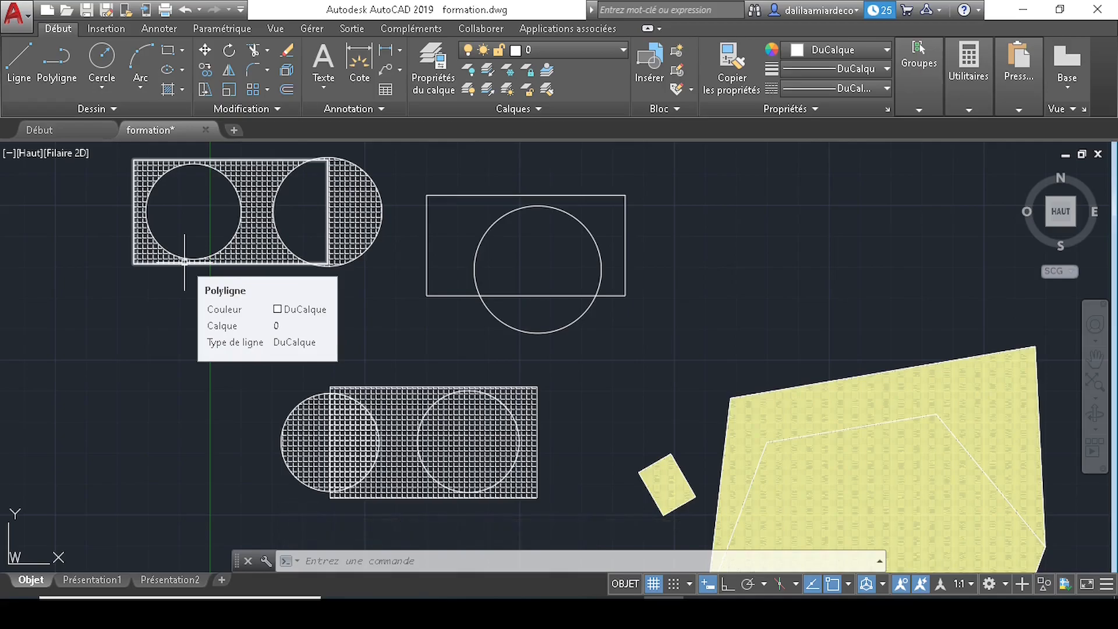
{"action": "type", "text": "H"}
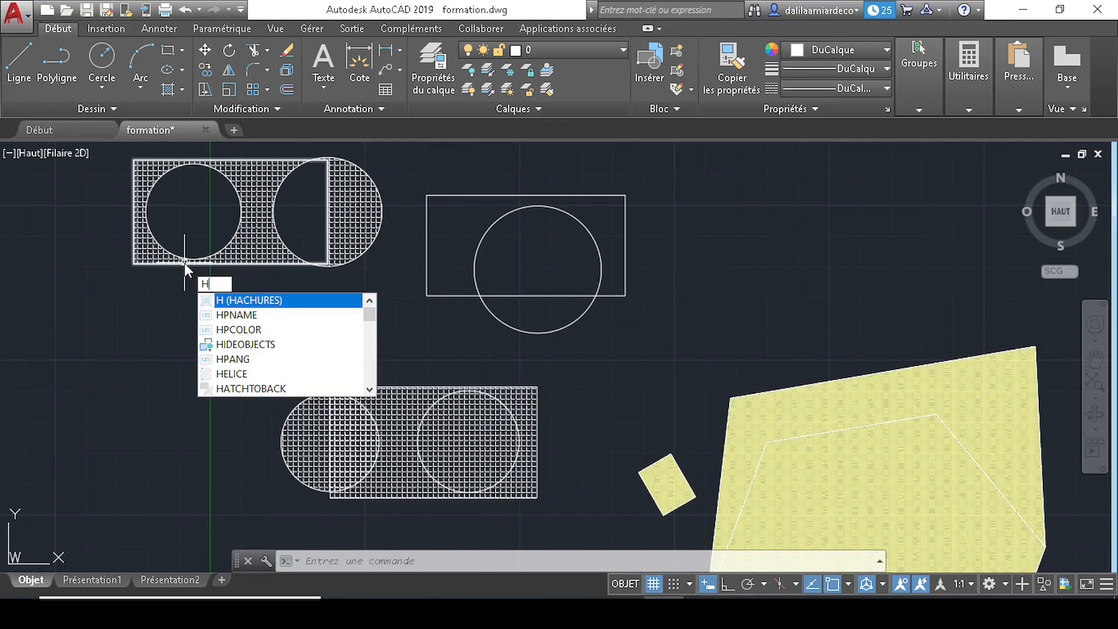
- Fill the new circle and rectangle with ANGLE hatch by picking an internal point in each
{"action": "key", "text": "Return"}
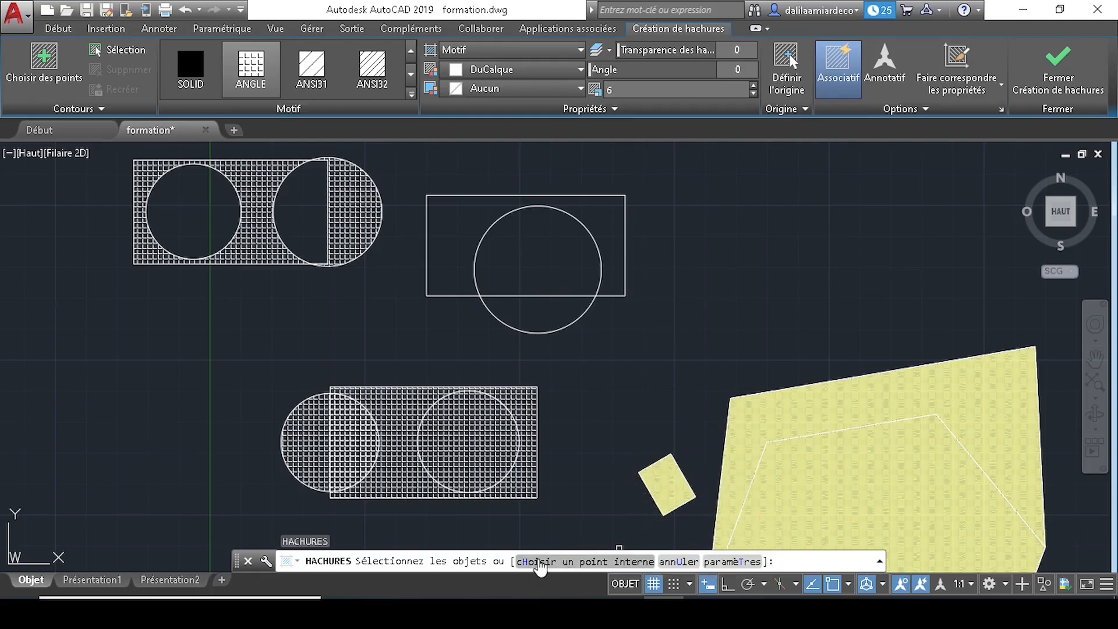
{"action": "type", "text": "h"}
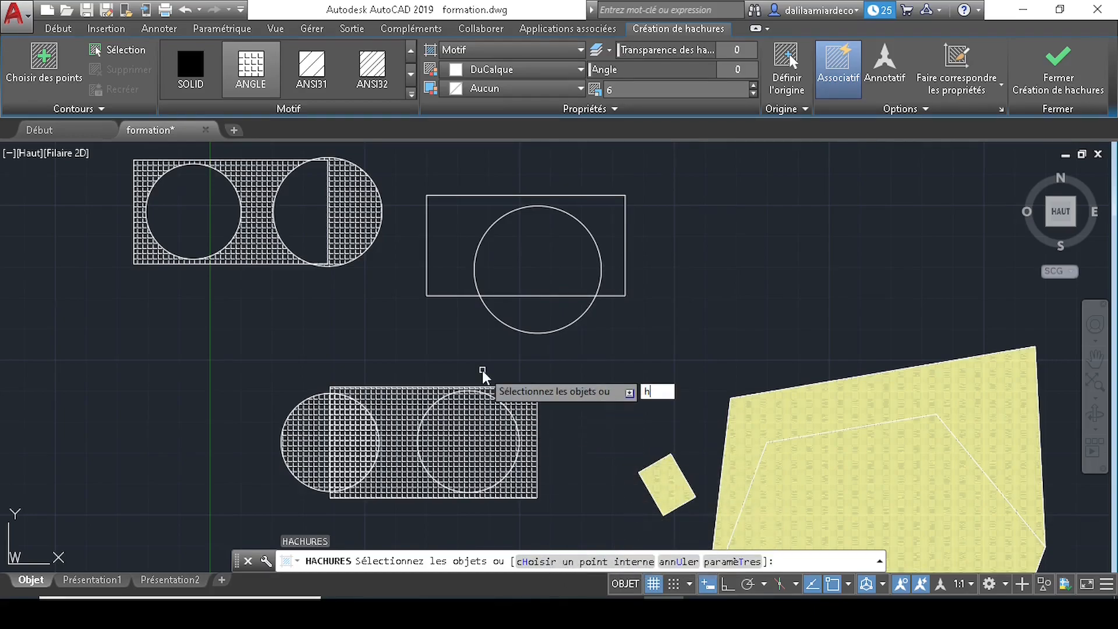
{"action": "key", "text": "Return"}
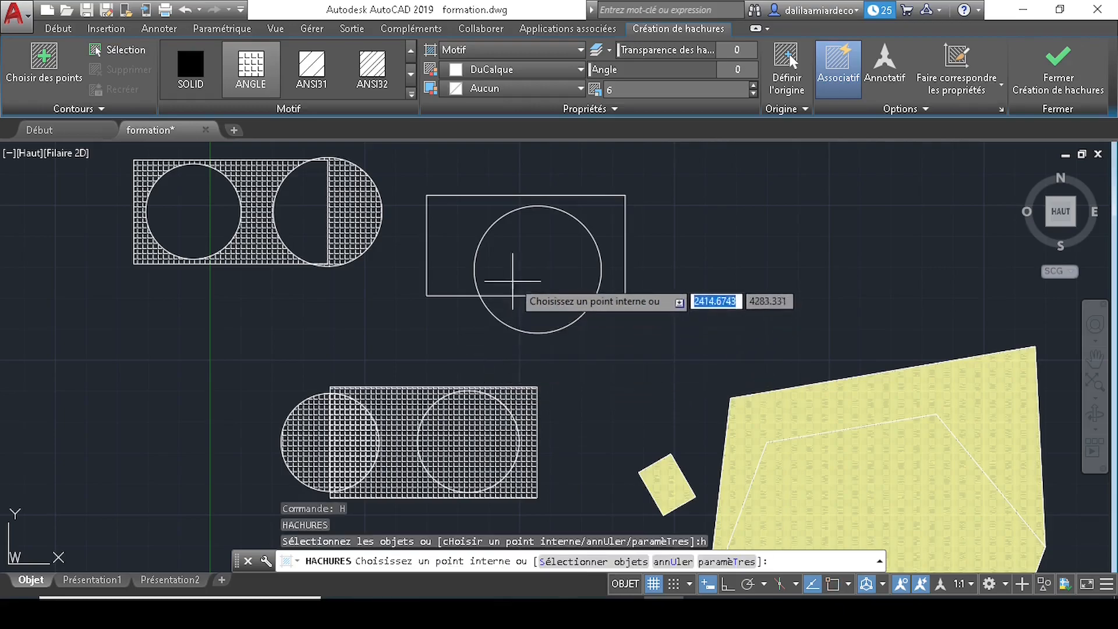
{"action": "left_click", "coordinate": [540, 317]}
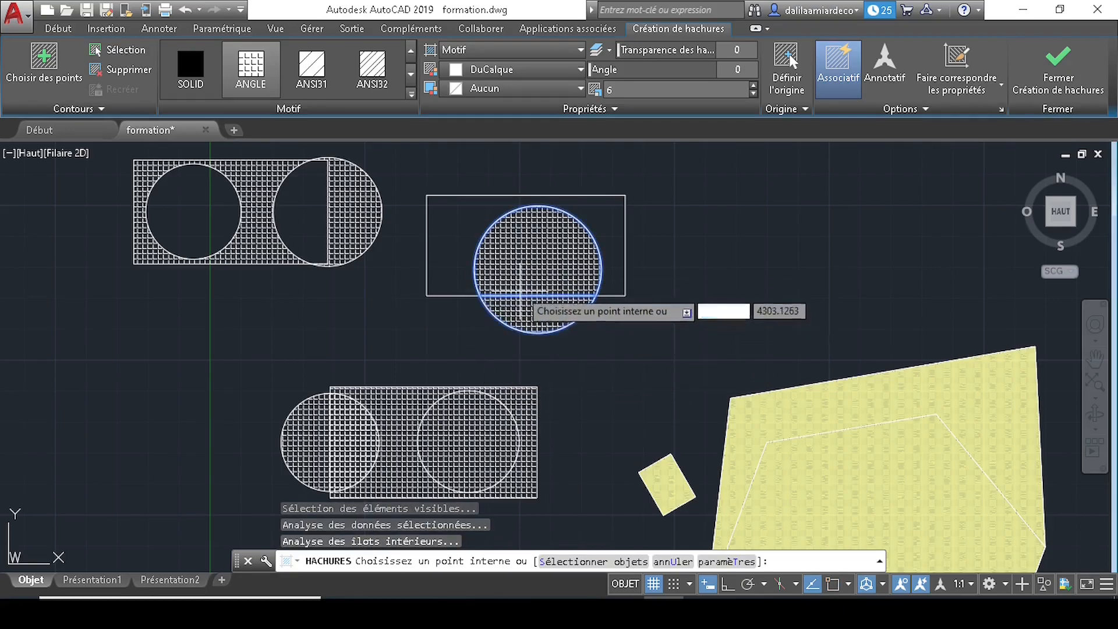
{"action": "left_click", "coordinate": [460, 224]}
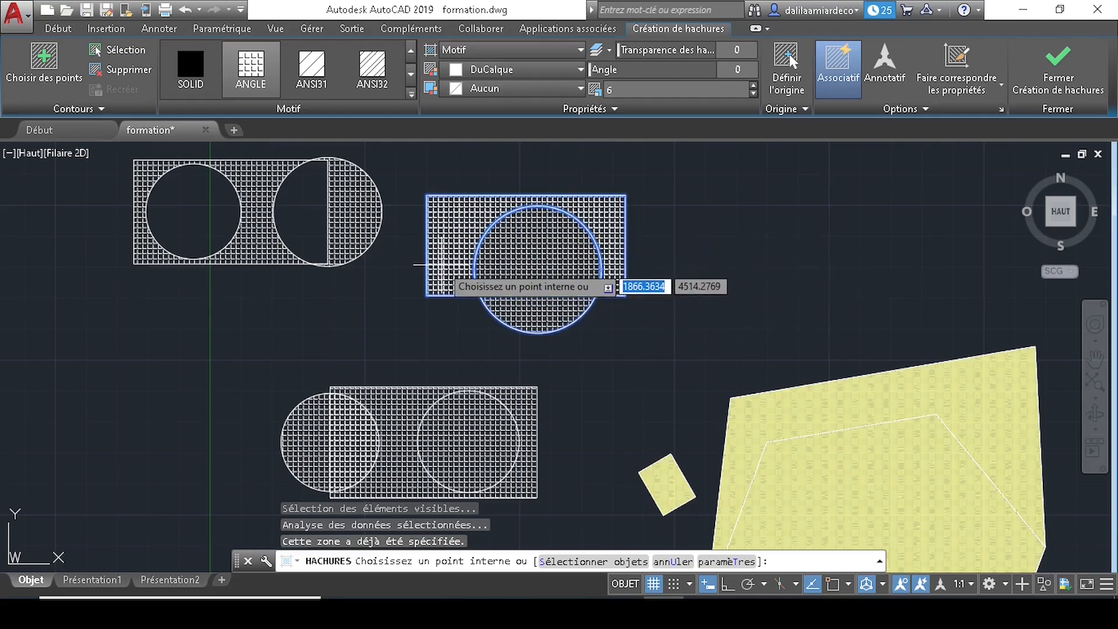
{"action": "key", "text": "Return"}
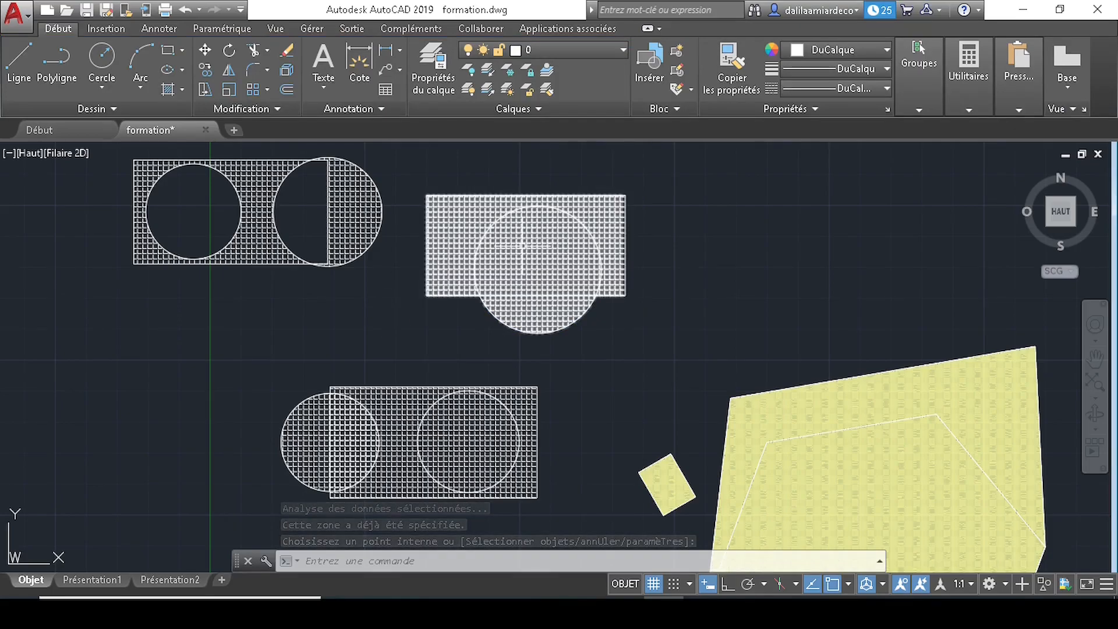
{"action": "mouse_move", "coordinate": [522, 244]}
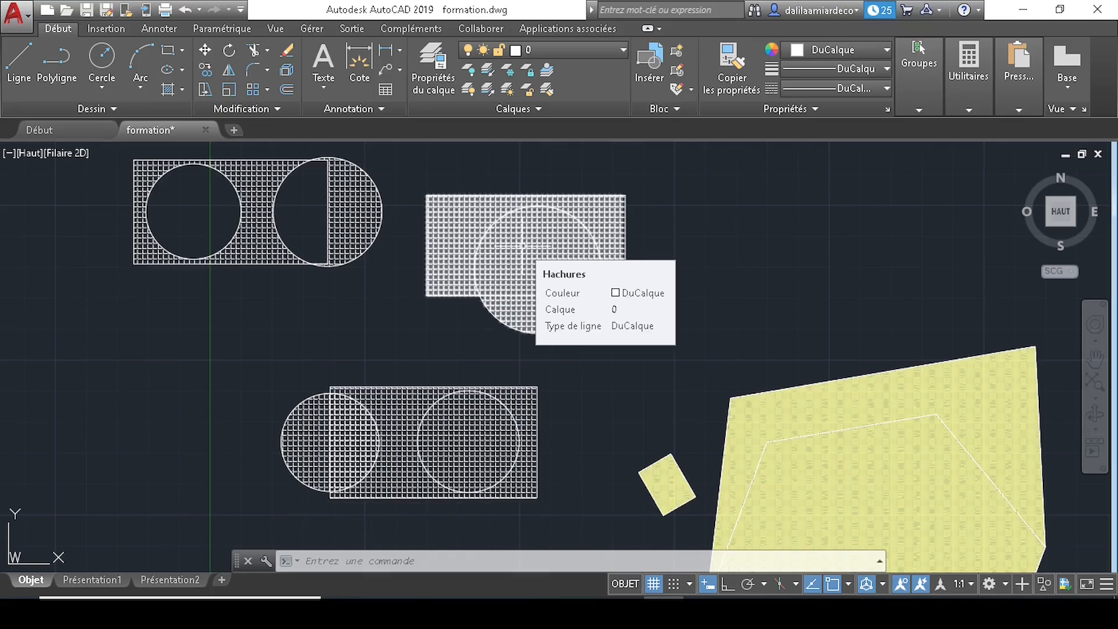